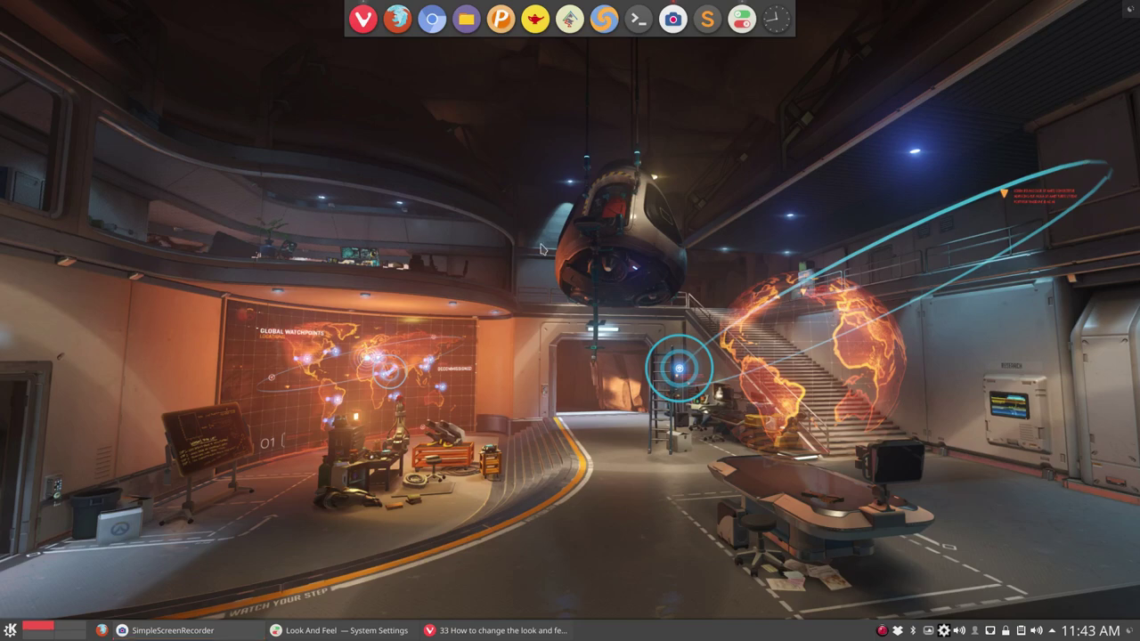
# - Open and close a Konsole window, then show the Application Launcher menu
pyautogui.hotkey('ctrl', 'alt', 't')
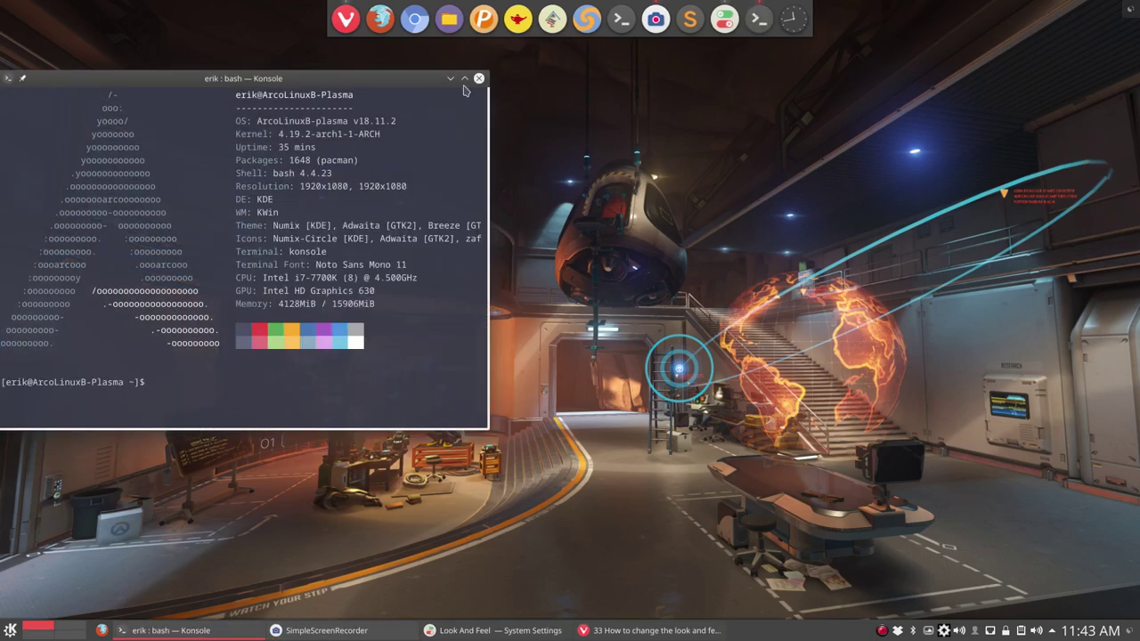
pyautogui.click(478, 79)
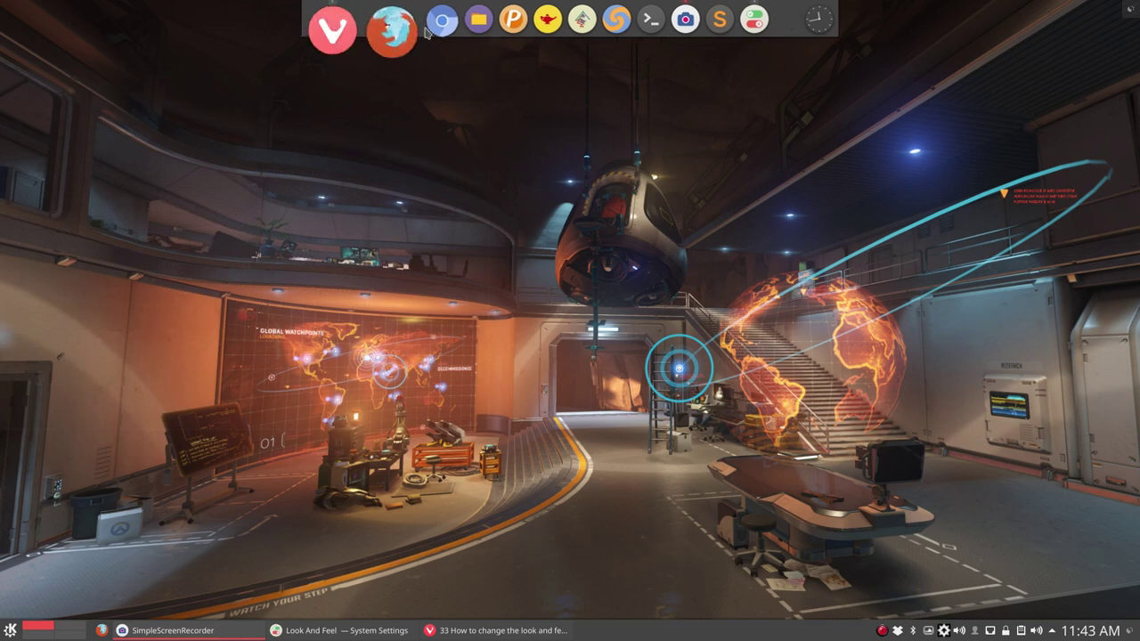
pyautogui.click(11, 630)
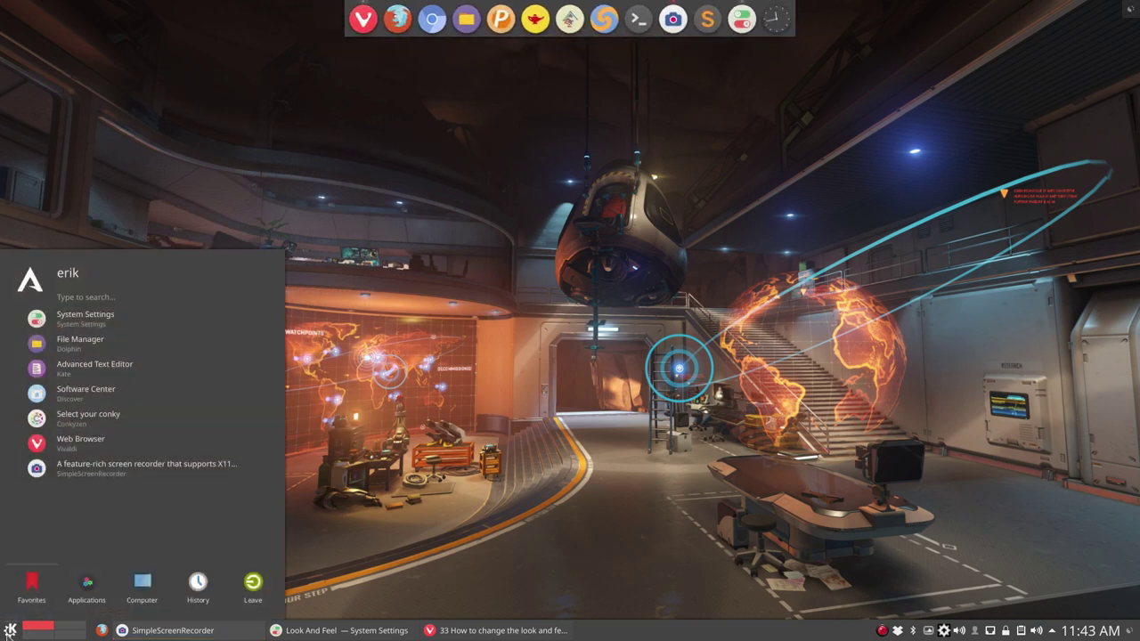
# - Launch System Settings, then run 'yay numix-kde' in Konsole and close the terminal
pyautogui.click(101, 315)
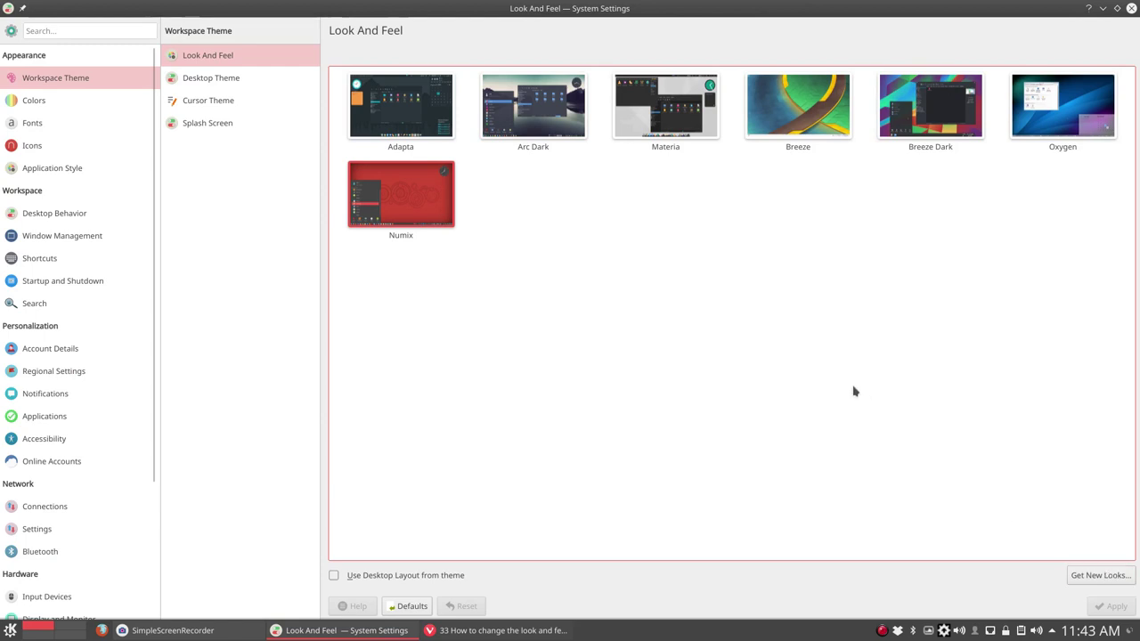
pyautogui.hotkey('ctrl', 'alt', 't')
pyautogui.write('yay ')
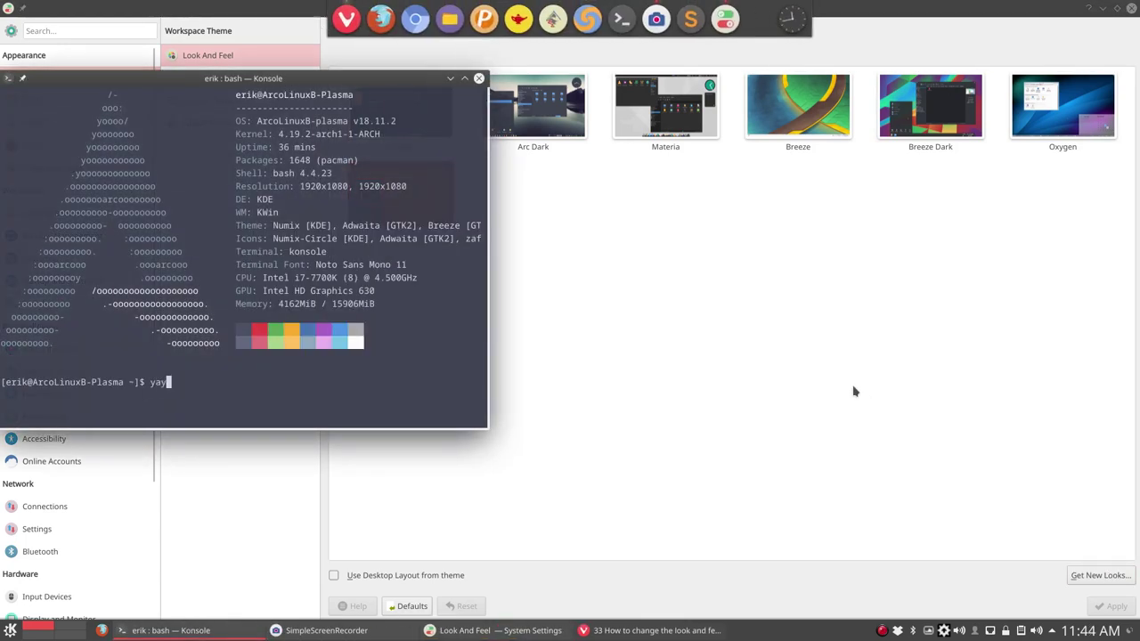
pyautogui.write('numix')
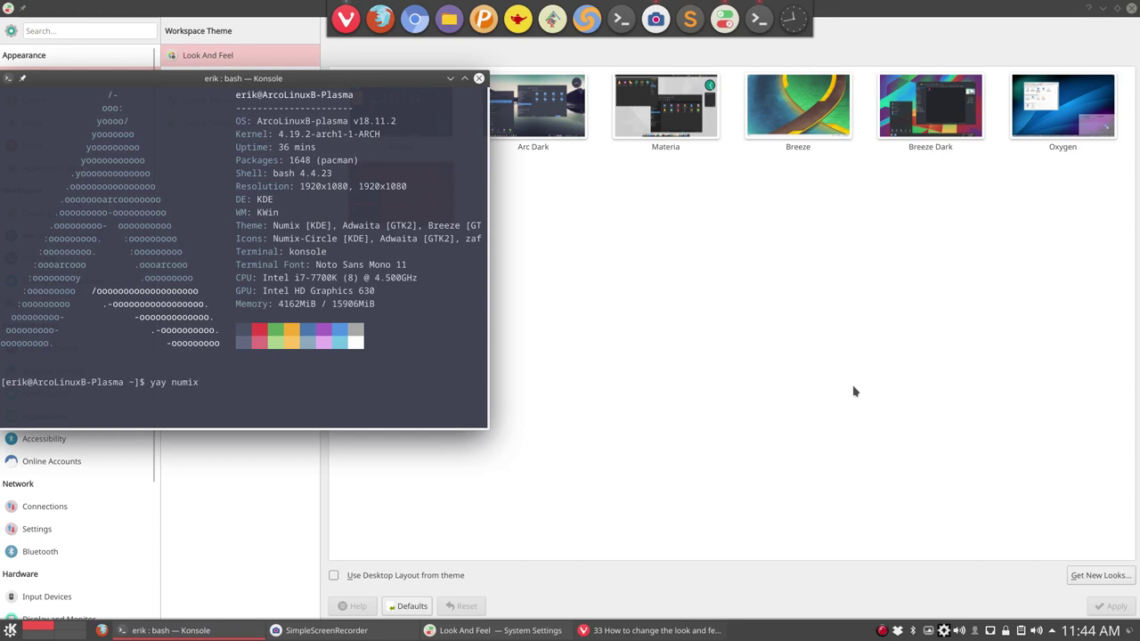
pyautogui.write('-kde')
pyautogui.press('Return')
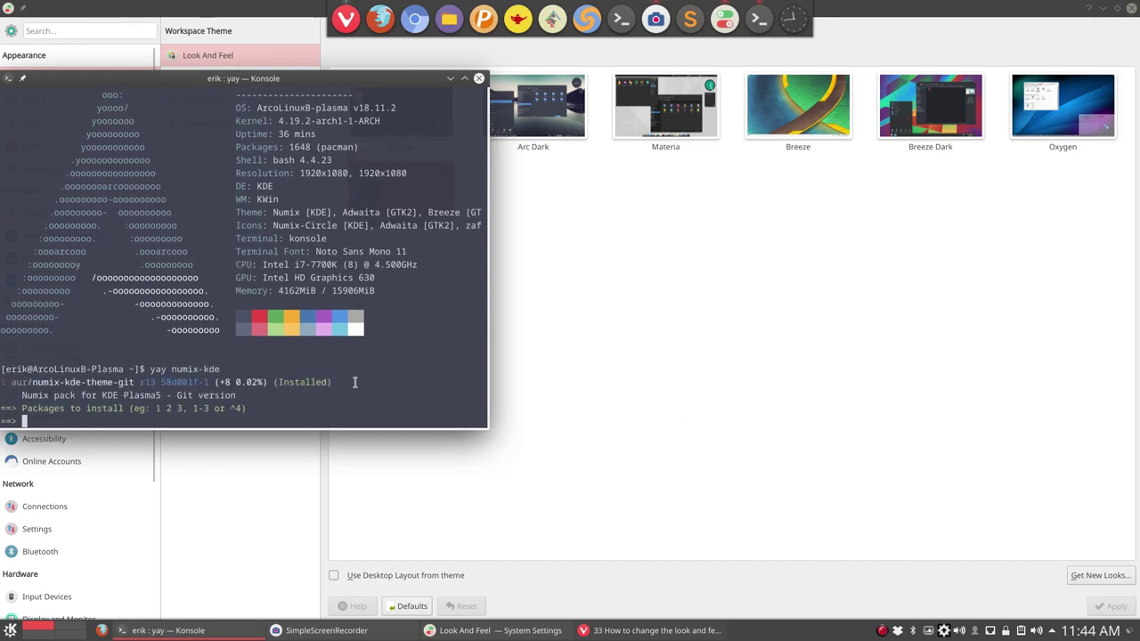
pyautogui.click(479, 80)
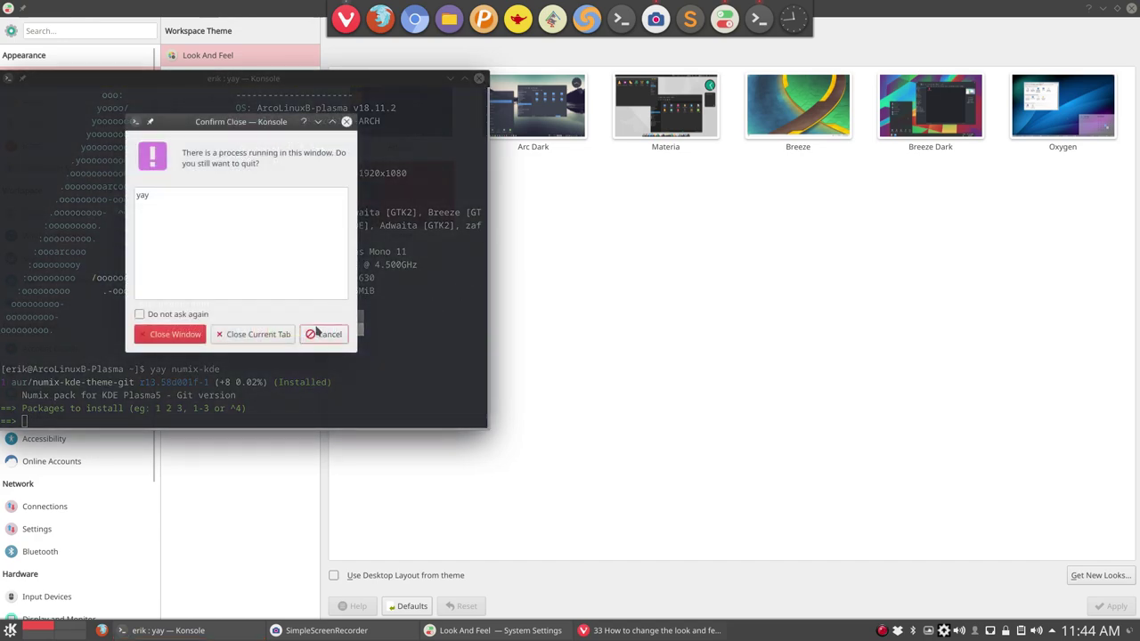
pyautogui.click(263, 334)
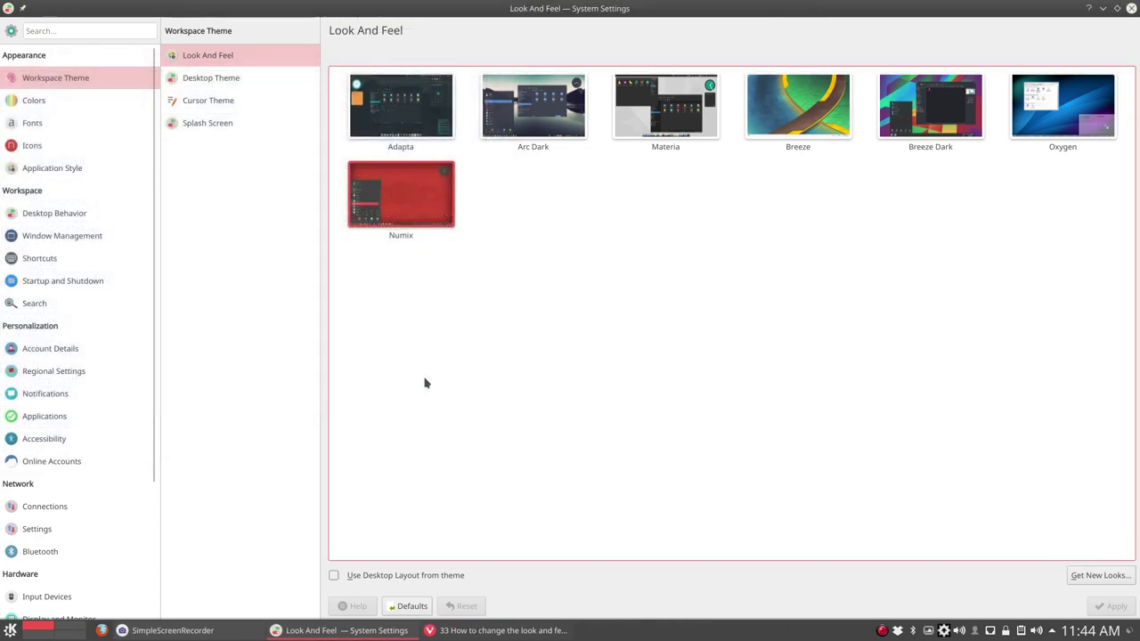
# - Close System Settings and open Configure Application Launcher, moving its dialog to the centre
pyautogui.click(1131, 8)
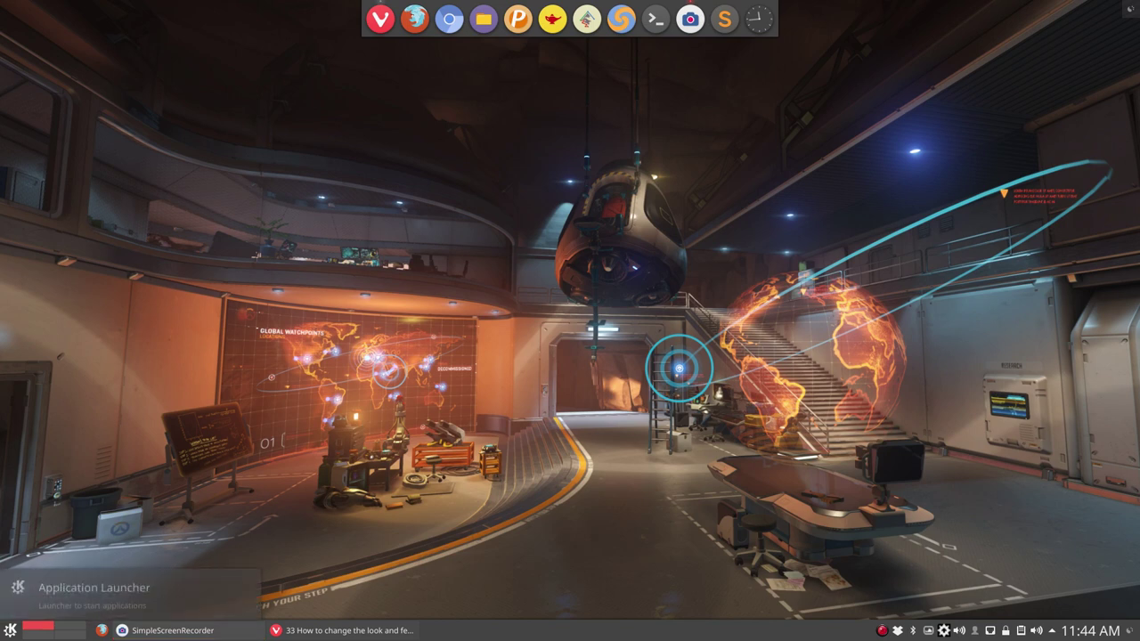
pyautogui.rightClick(10, 630)
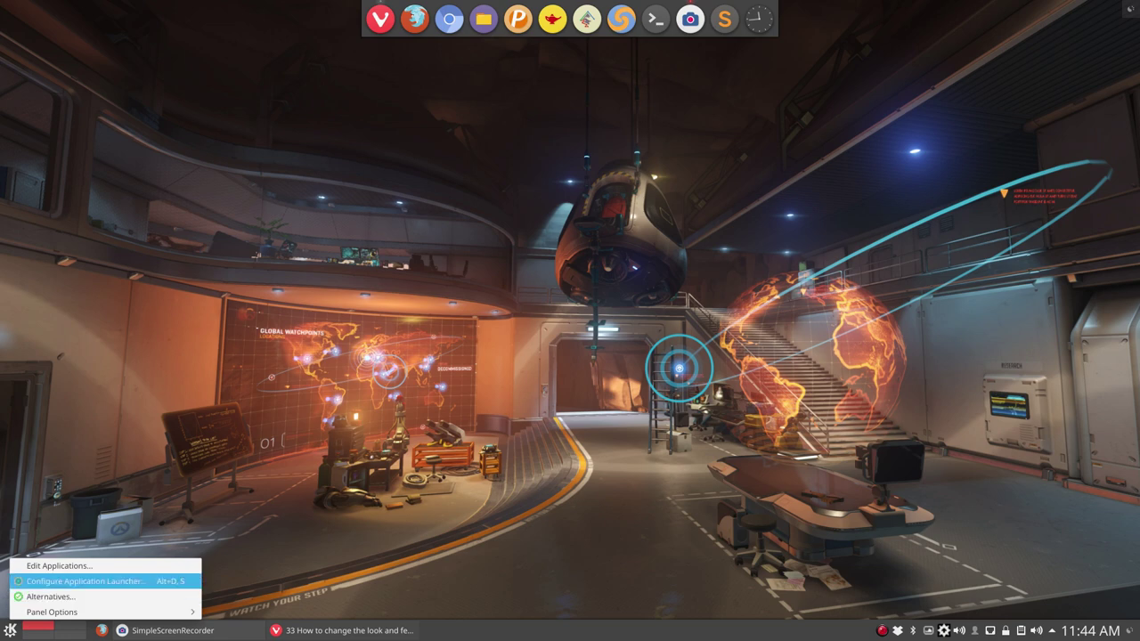
pyautogui.click(85, 581)
pyautogui.moveTo(286, 78)
pyautogui.mouseDown()
pyautogui.moveTo(406, 99)
pyautogui.moveTo(607, 111)
pyautogui.mouseUp()
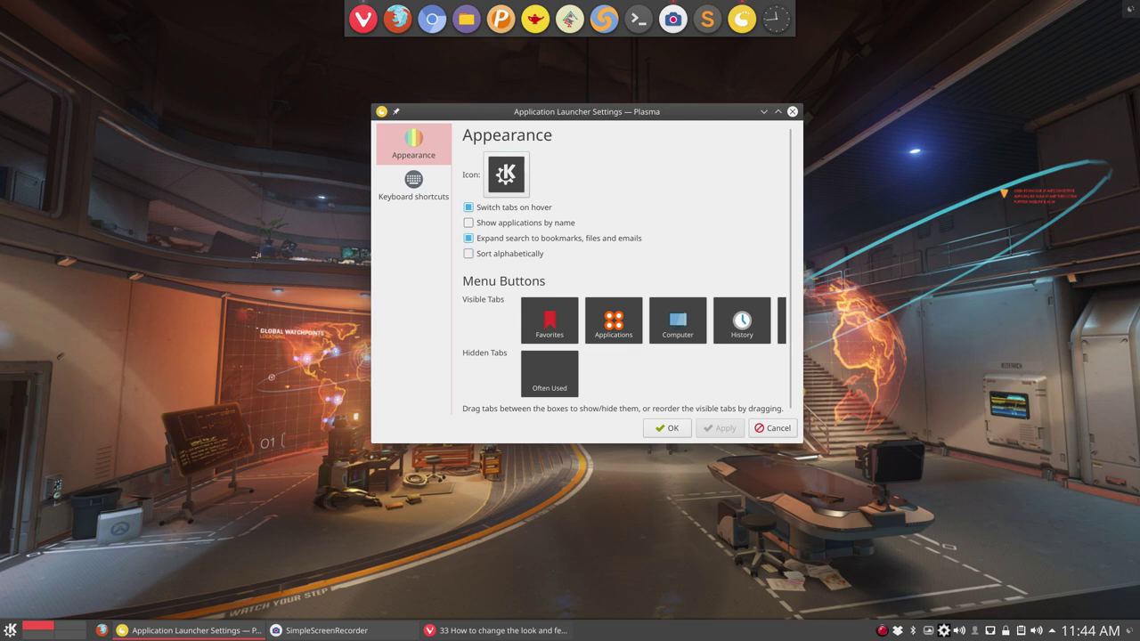
# - Open the launcher's Select Icon picker and scroll through the system icons
pyautogui.click(506, 173)
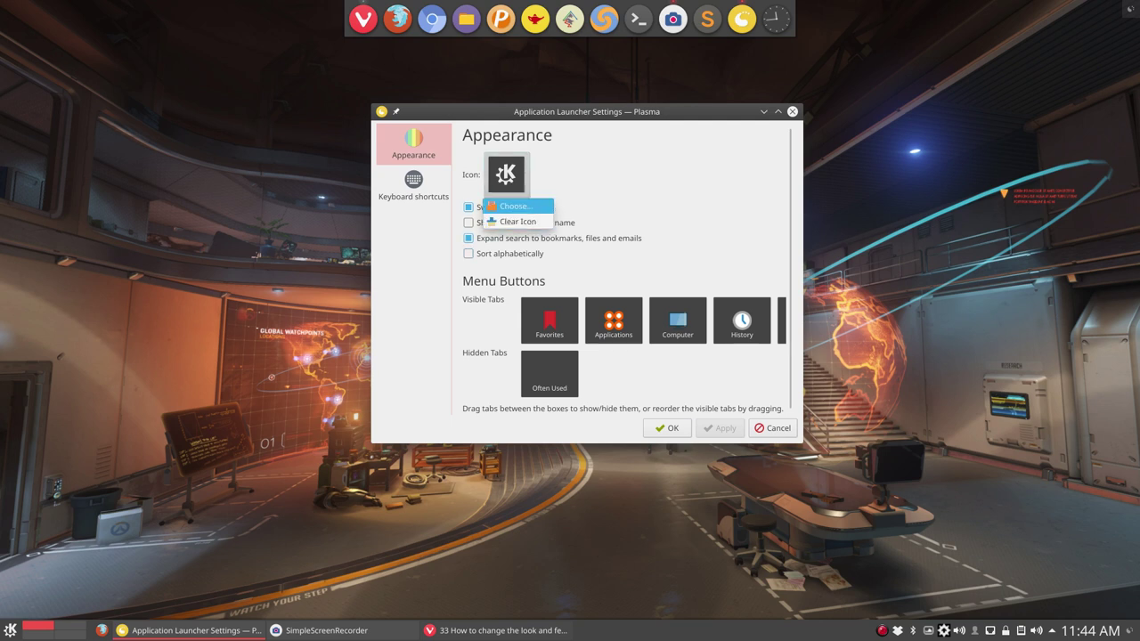
pyautogui.click(521, 206)
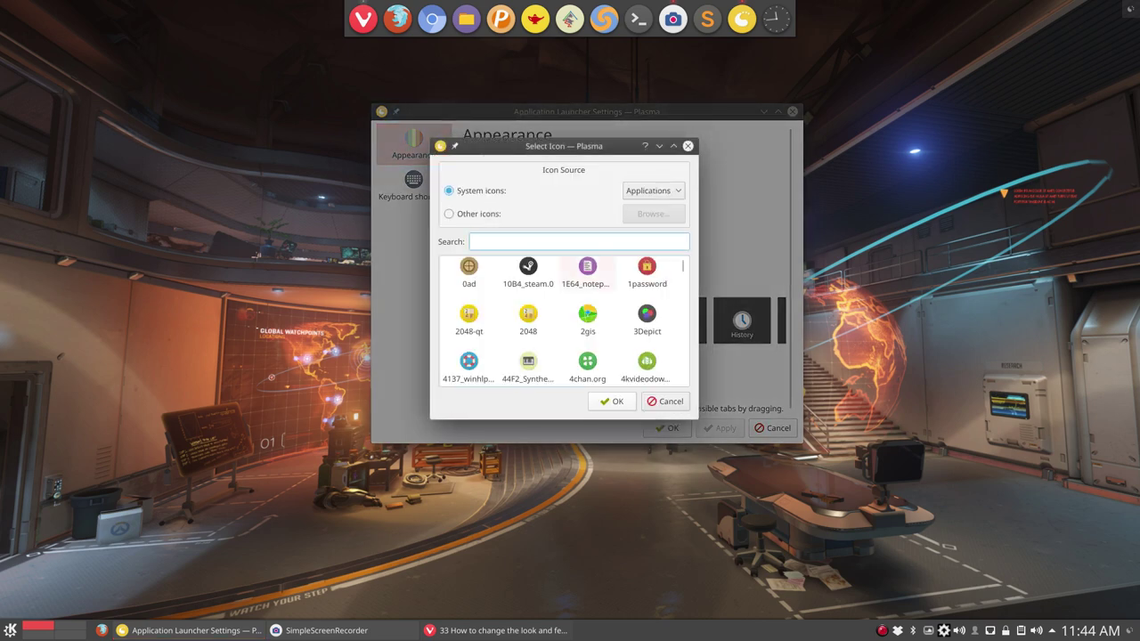
pyautogui.scroll(-5, 587, 285)
pyautogui.scroll(-5, 587, 285)
pyautogui.scroll(-5, 587, 285)
pyautogui.scroll(-5, 588, 285)
pyautogui.scroll(-5, 587, 285)
pyautogui.scroll(-5, 588, 285)
pyautogui.scroll(-5, 587, 285)
pyautogui.scroll(-5, 587, 285)
pyautogui.scroll(-5, 587, 285)
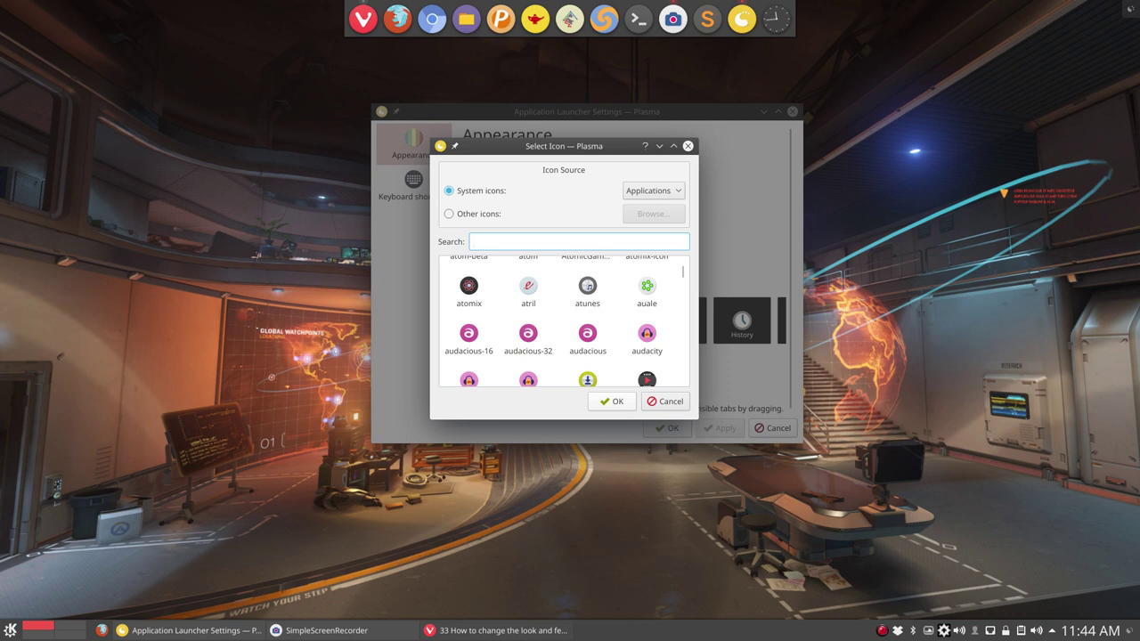
# - Filter the system icons by 'start', then by 'dis', and browse the results
pyautogui.write('start')
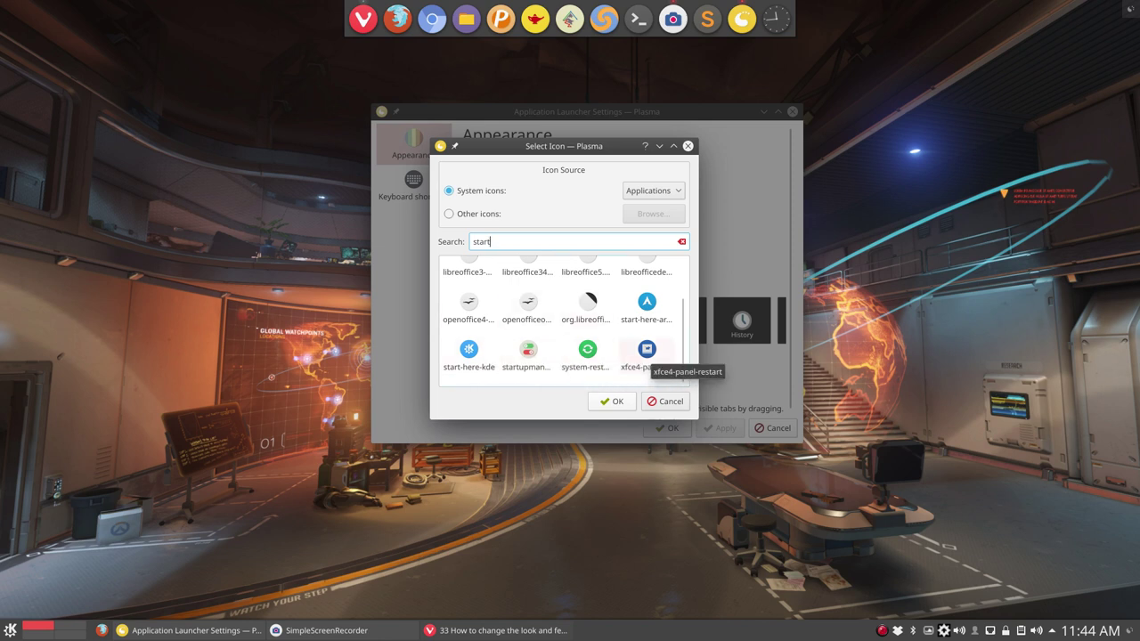
pyautogui.scroll(3, 647, 356)
pyautogui.doubleClick(481, 241)
pyautogui.write('dis')
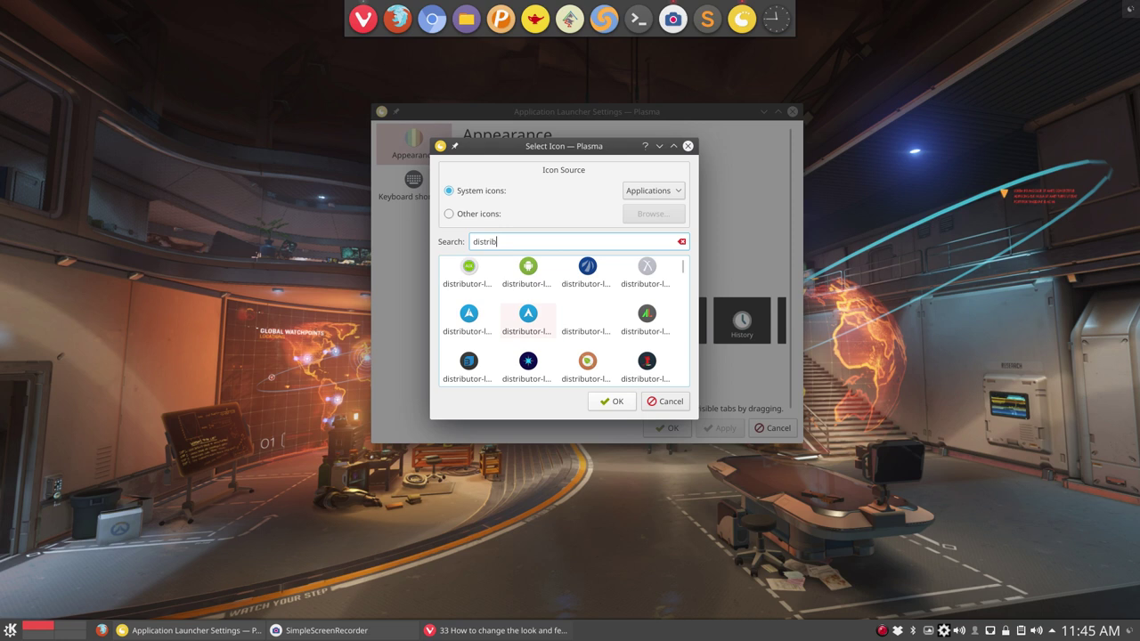
pyautogui.scroll(-3, 646, 322)
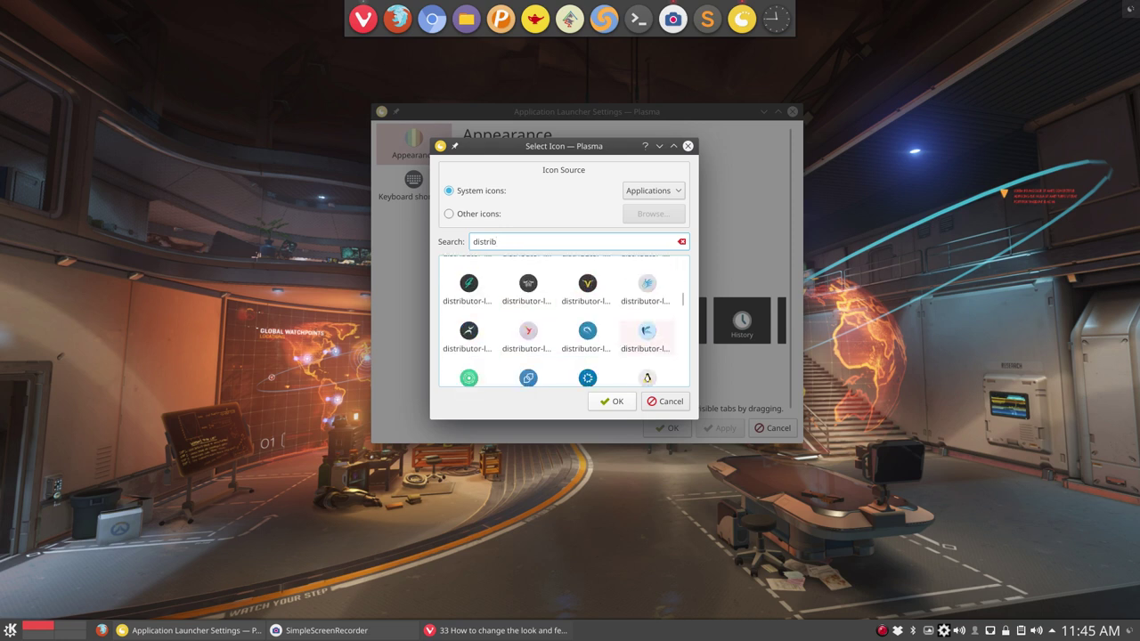
pyautogui.scroll(-2, 647, 322)
pyautogui.scroll(-2, 647, 322)
pyautogui.scroll(-2, 647, 322)
pyautogui.scroll(-2, 646, 323)
pyautogui.scroll(-2, 646, 323)
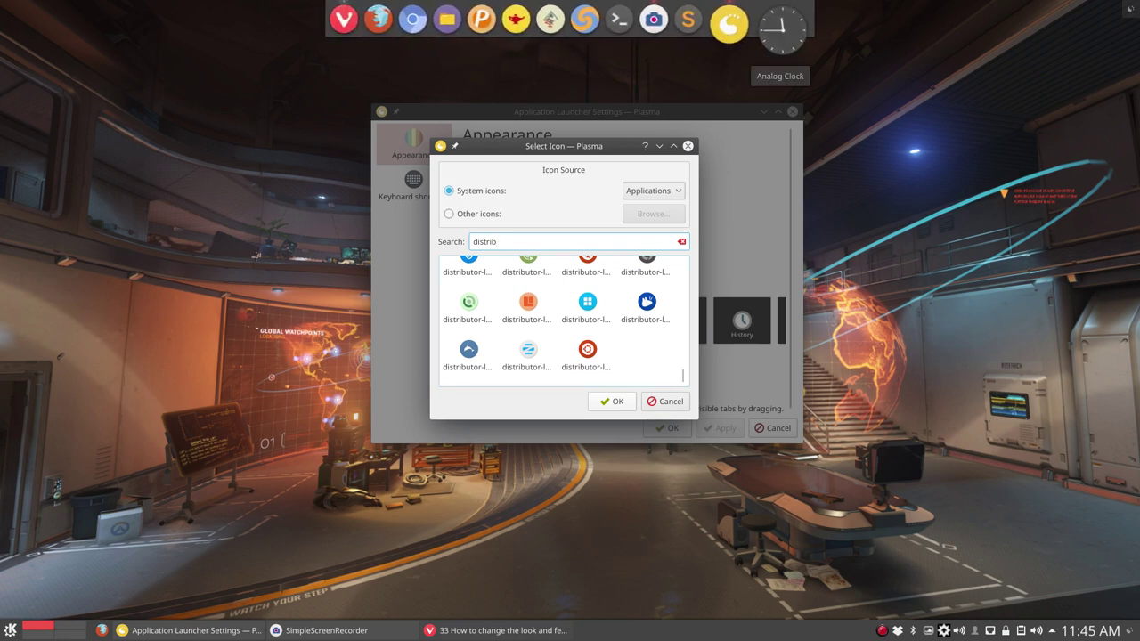
# - Switch the icon source to Other icons and browse the file system to /usr/share
pyautogui.hotkey('alt', 'o')
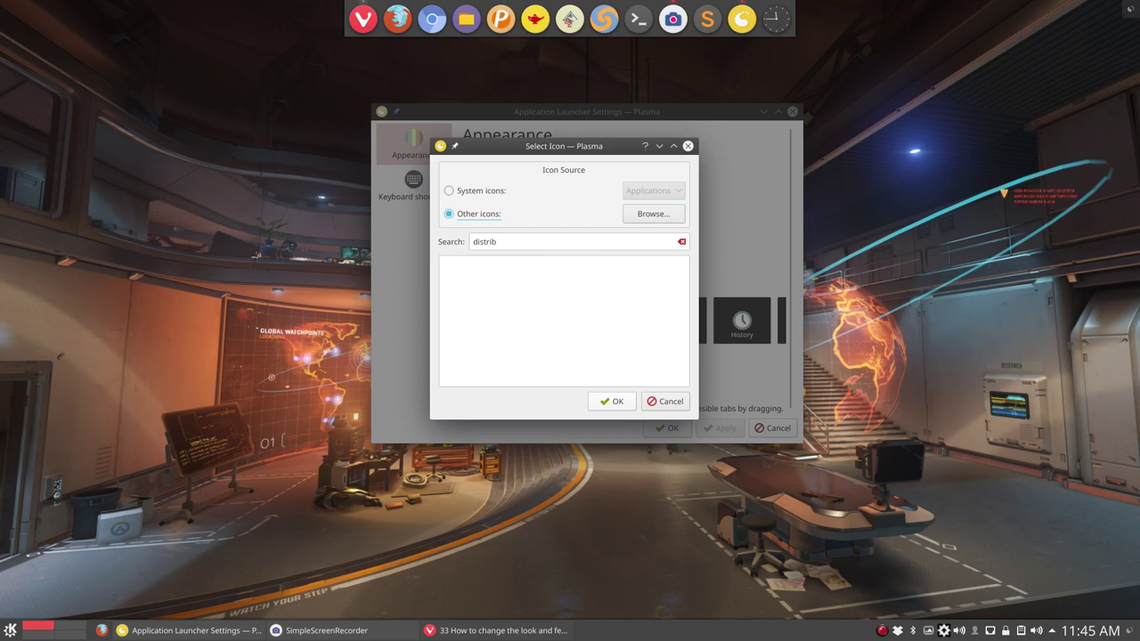
pyautogui.hotkey('alt', 'b')
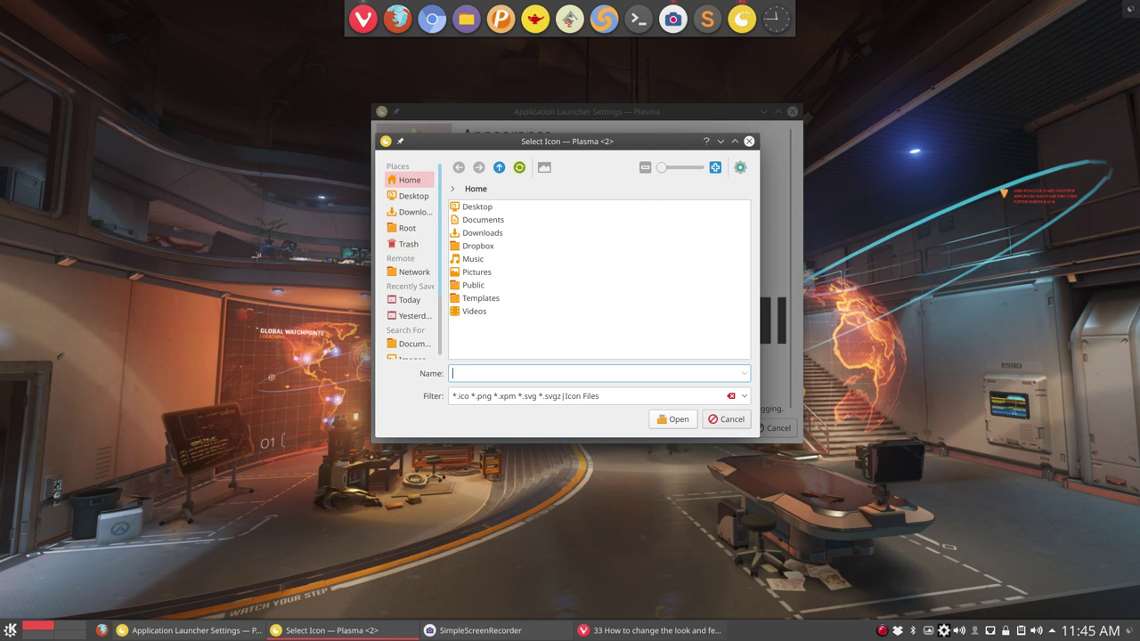
pyautogui.moveTo(448, 241); pyautogui.dragTo(471, 245)
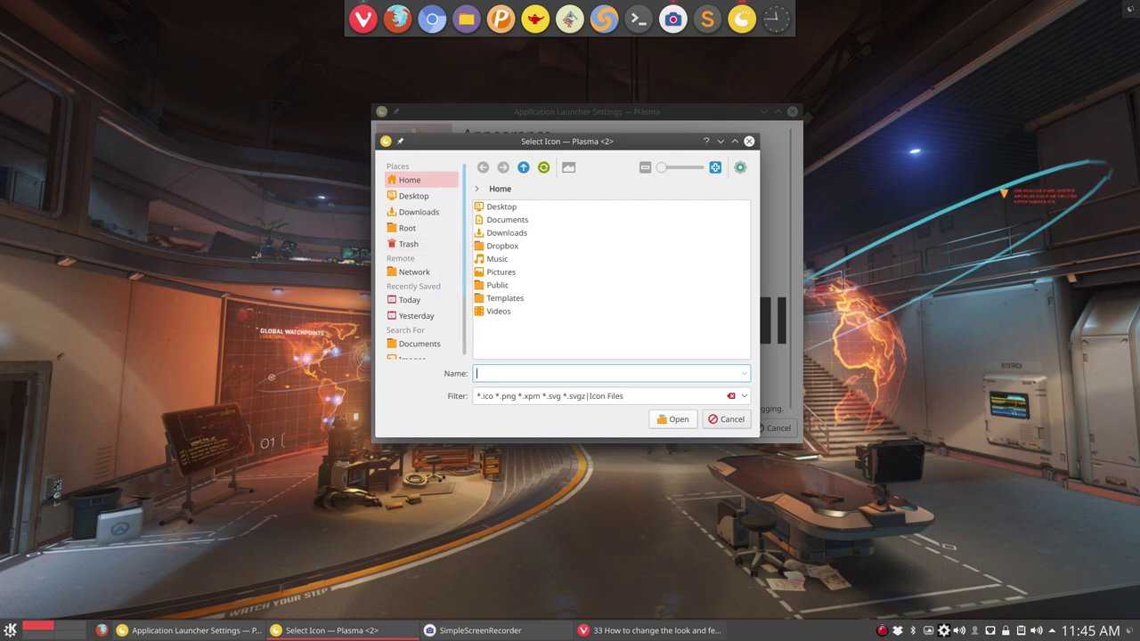
pyautogui.click(407, 228)
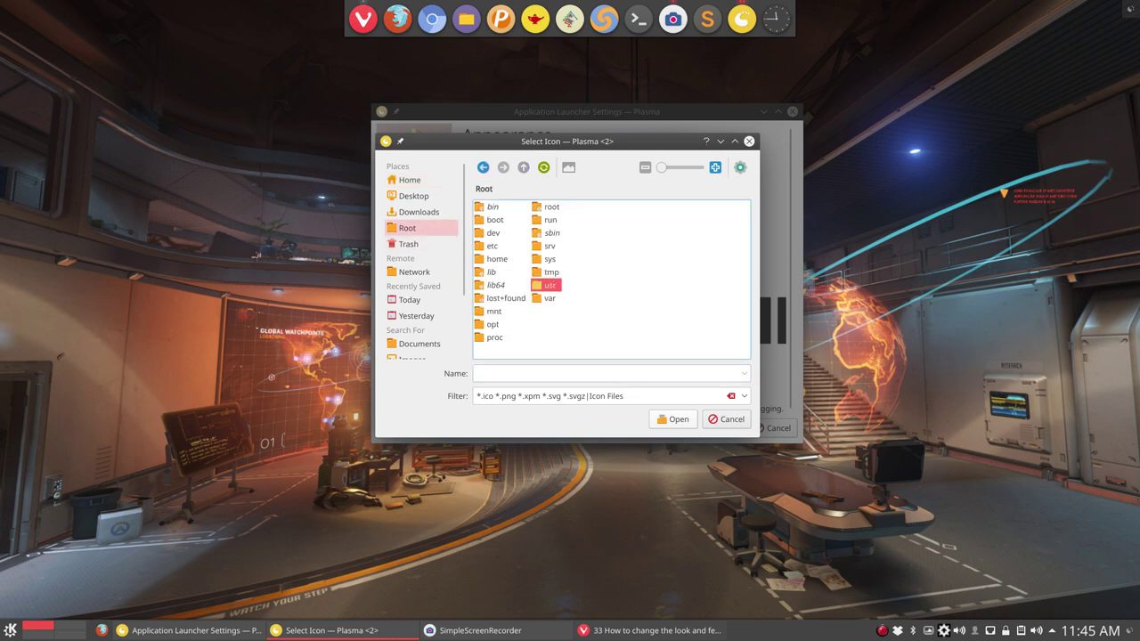
pyautogui.click(549, 285)
pyautogui.click(496, 298)
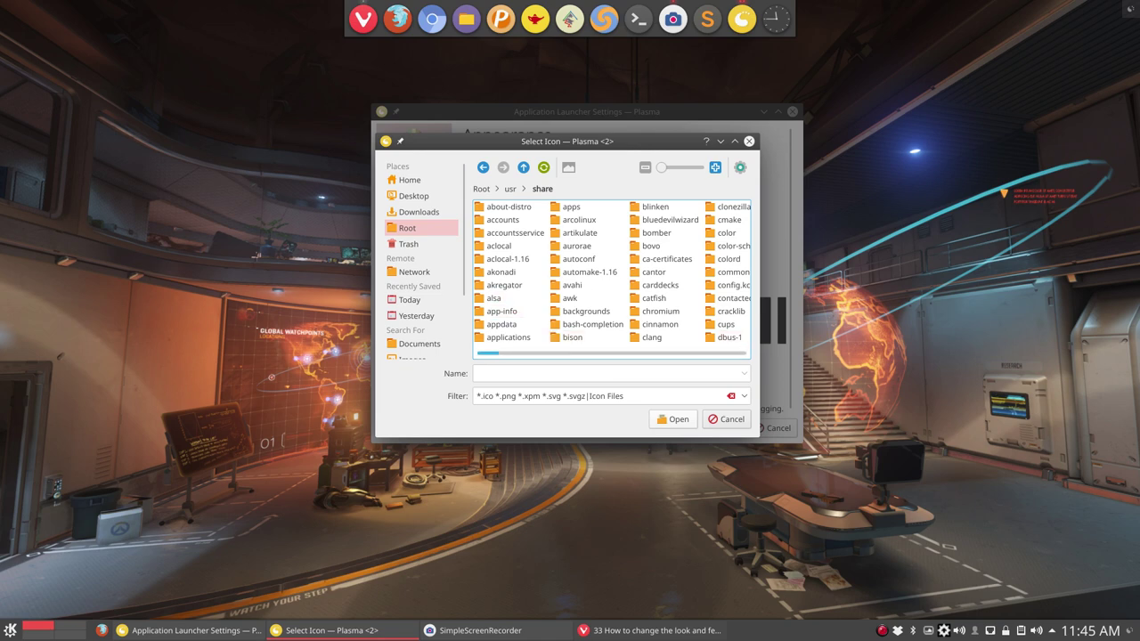
# - Navigate into icons, then the Sardi theme's scalable folder
pyautogui.scroll(-3, 612, 271)
pyautogui.scroll(-3, 612, 272)
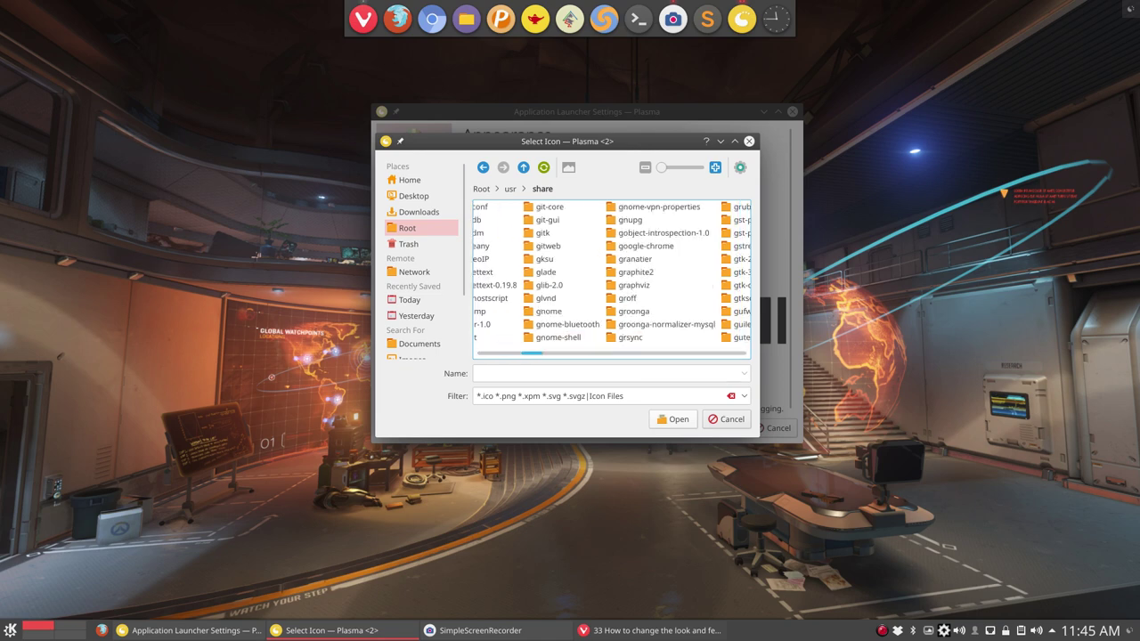
pyautogui.scroll(-3, 612, 272)
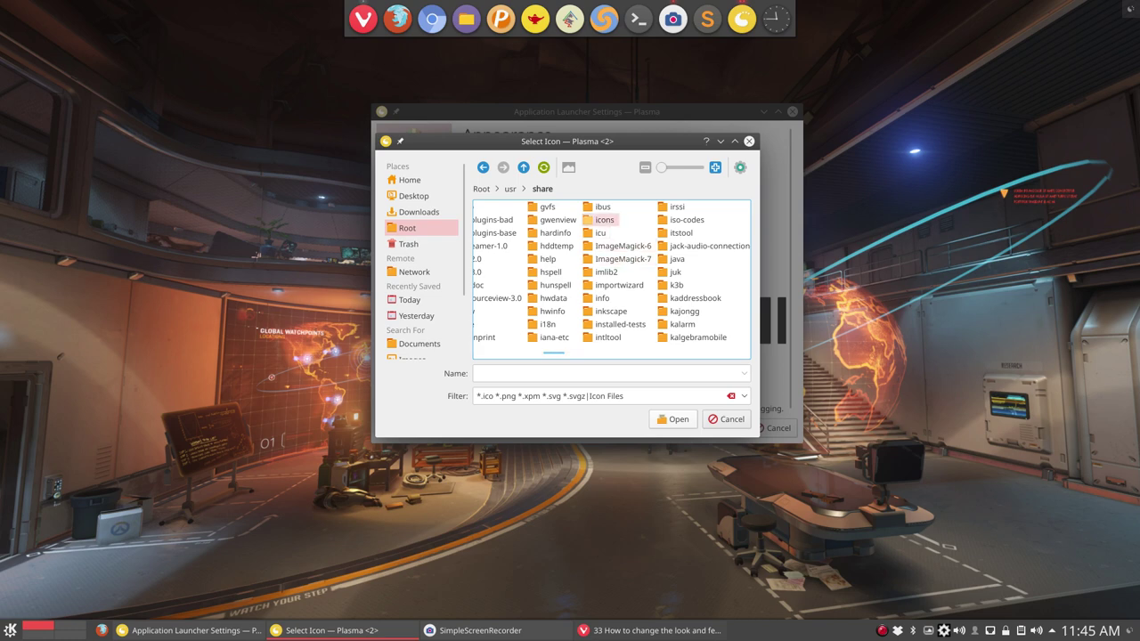
pyautogui.click(605, 219)
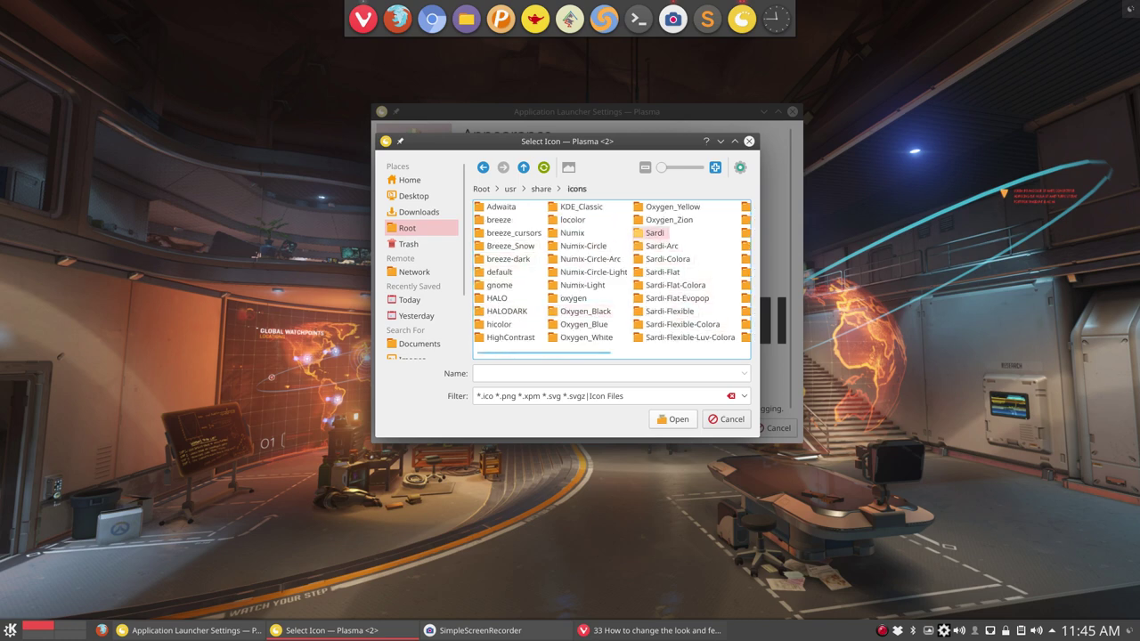
pyautogui.click(654, 232)
pyautogui.press('Return')
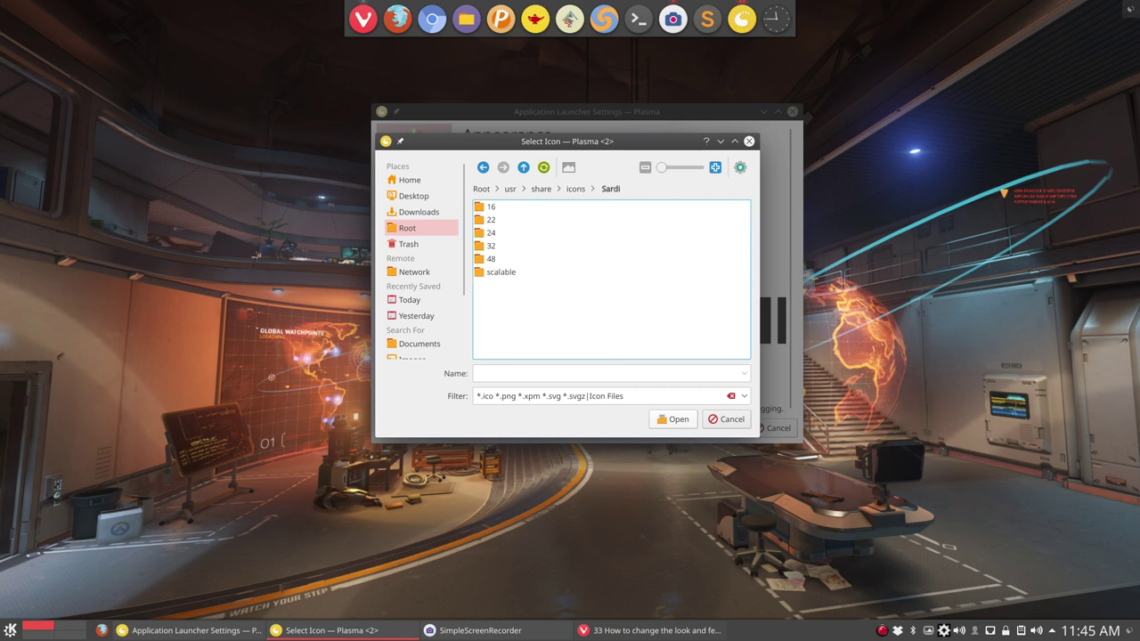
pyautogui.click(500, 271)
pyautogui.press('Return')
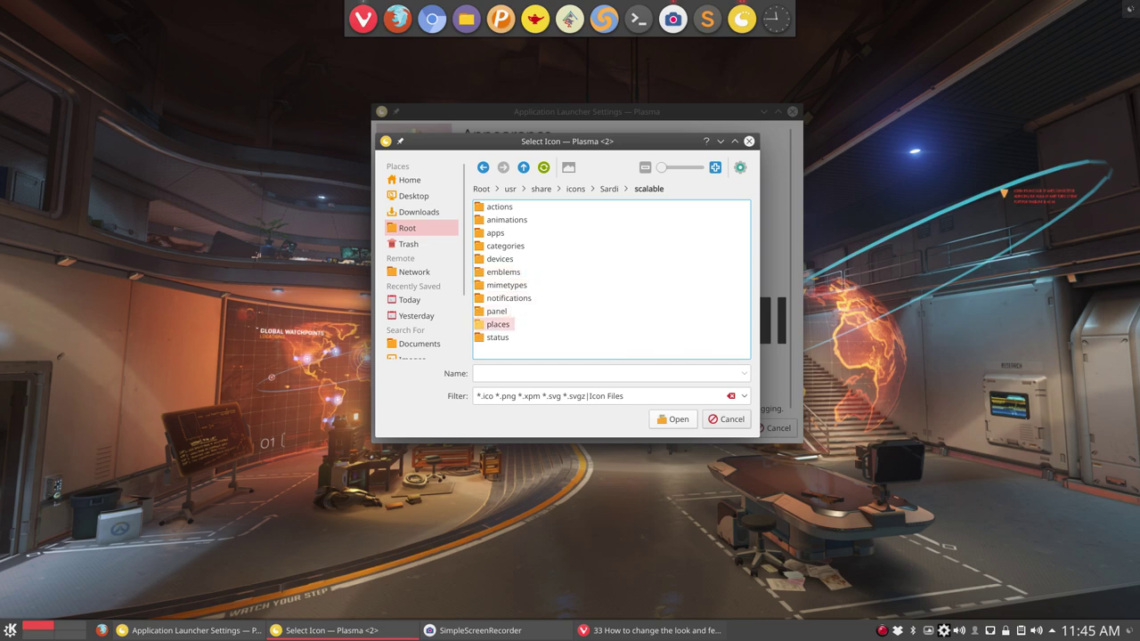
# - Open the places folder, select start-here-abstract-1-dark.svg, and open the view options menu
pyautogui.doubleClick(497, 325)
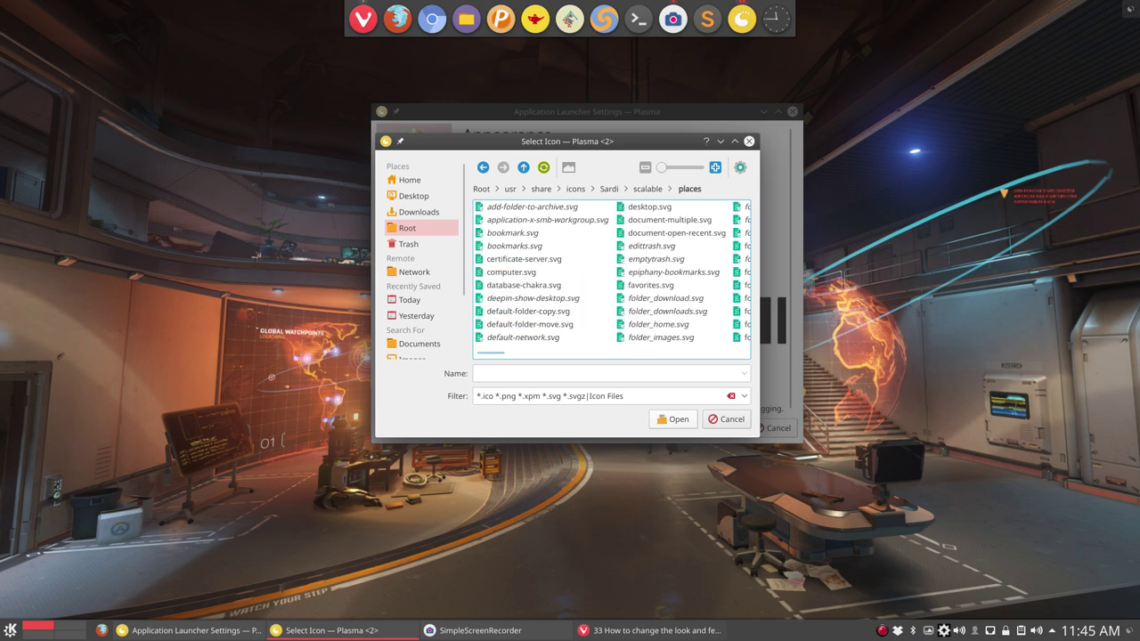
pyautogui.scroll(-2, 530, 324)
pyautogui.scroll(-2, 530, 324)
pyautogui.scroll(-2, 530, 325)
pyautogui.scroll(-2, 611, 276)
pyautogui.scroll(-2, 611, 276)
pyautogui.scroll(-2, 611, 277)
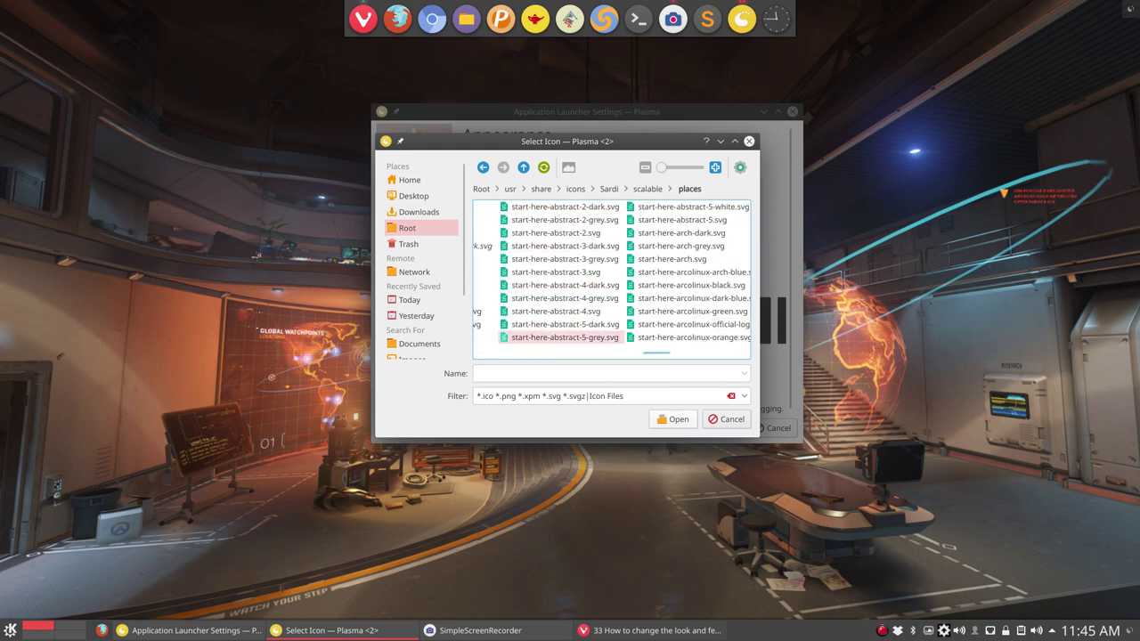
pyautogui.scroll(2, 556, 326)
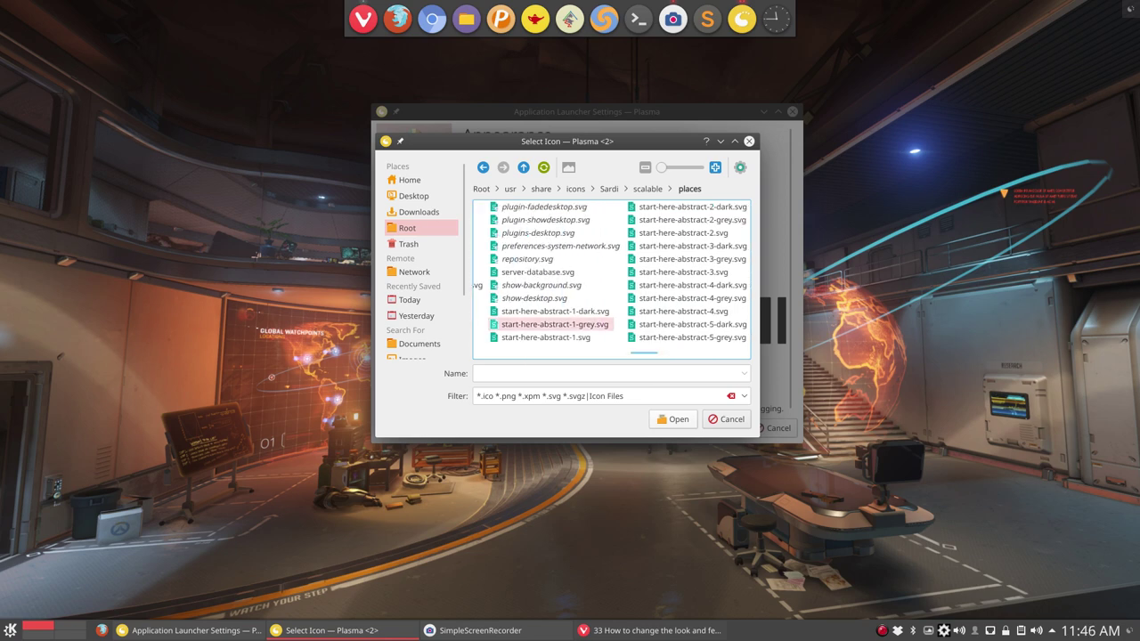
pyautogui.click(551, 311)
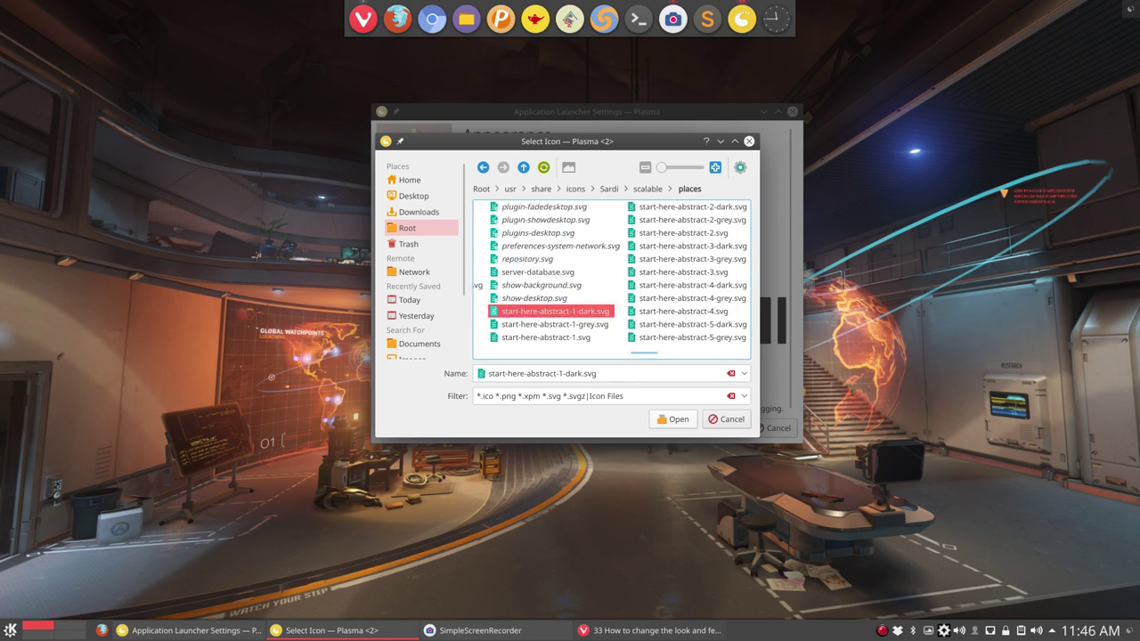
pyautogui.click(740, 168)
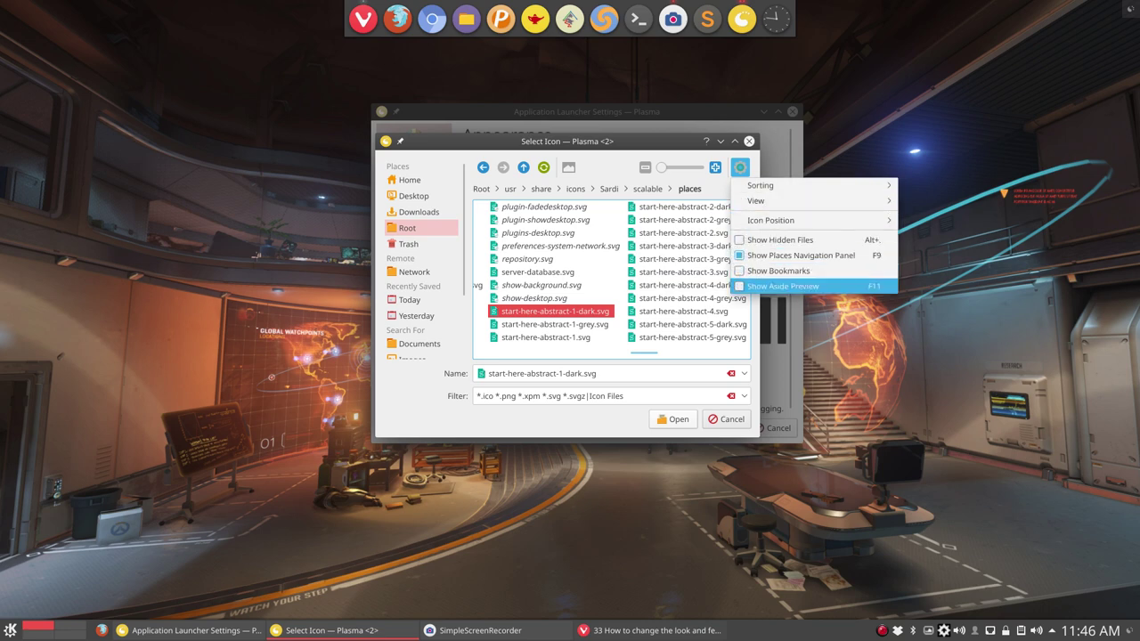
# - Enable Show Aside Preview and preview start-here icons, ending on start-here-abstract-2-dark.svg
pyautogui.click(784, 286)
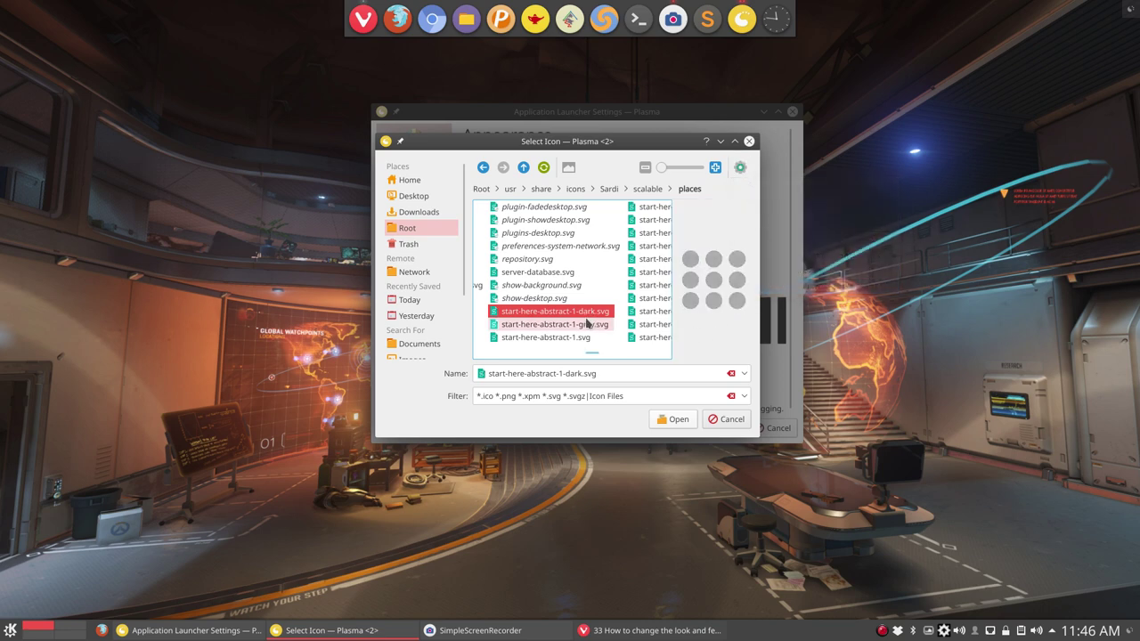
pyautogui.click(551, 326)
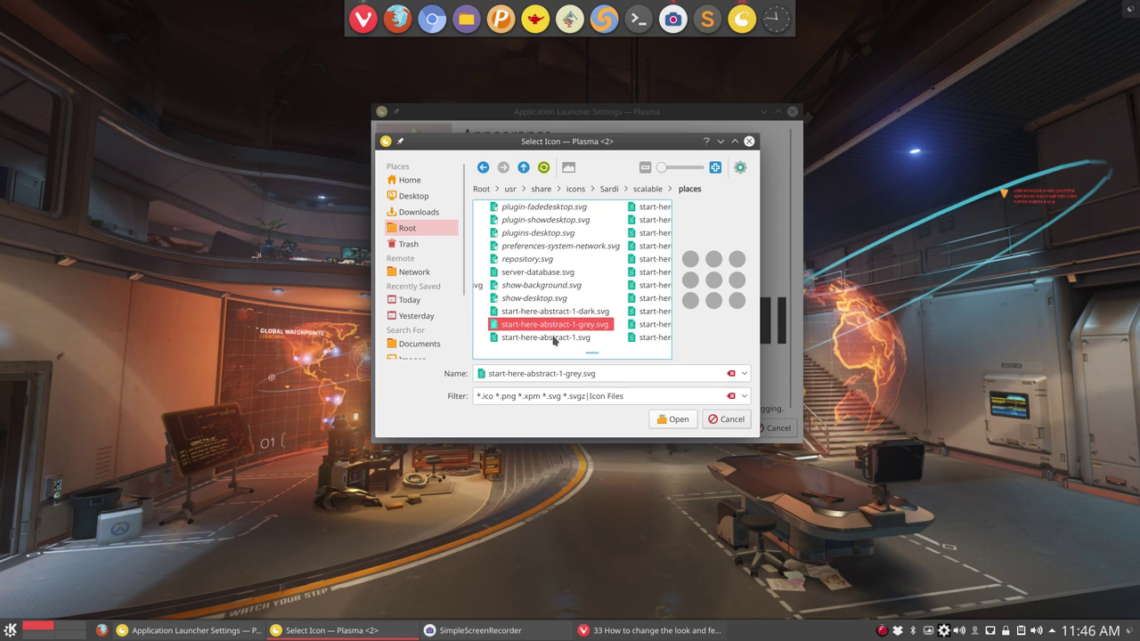
pyautogui.click(555, 340)
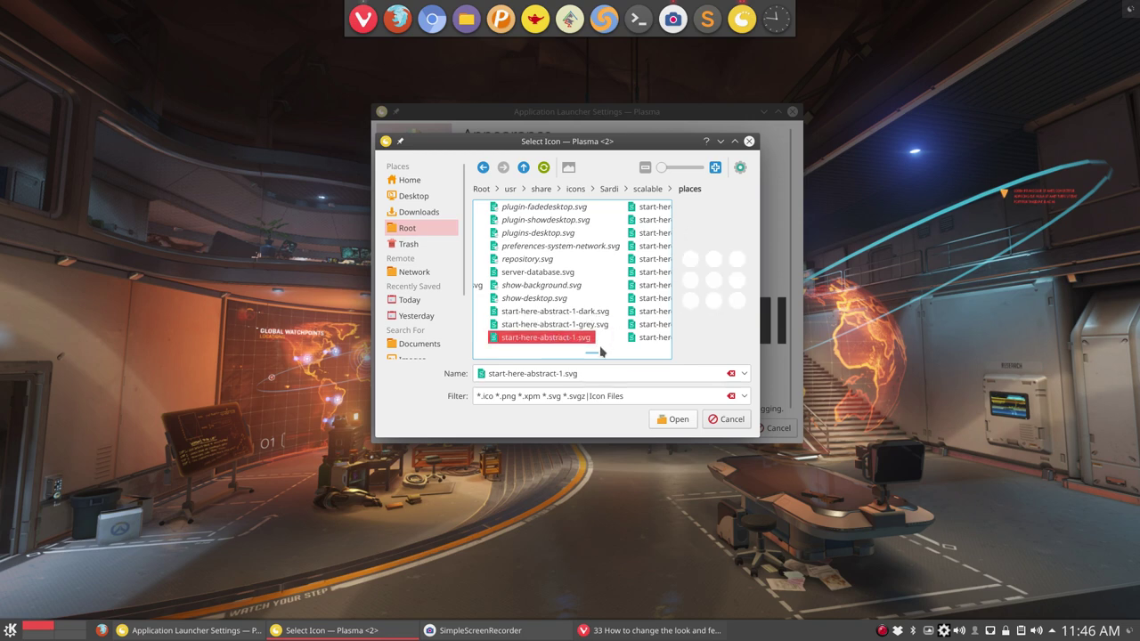
pyautogui.scroll(-2, 589, 253)
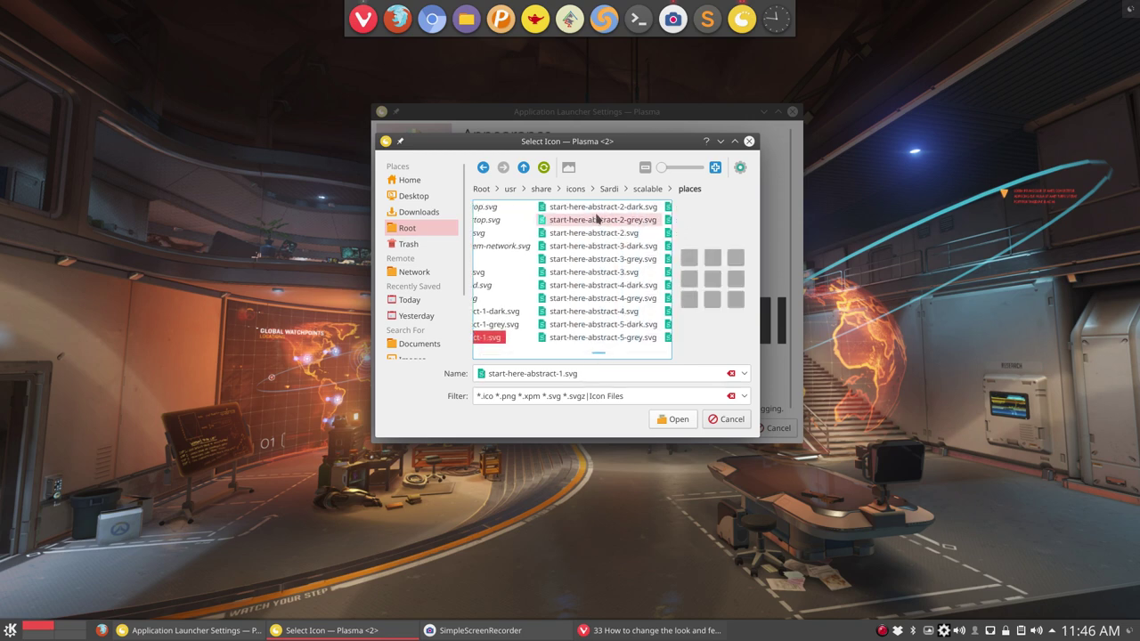
pyautogui.click(598, 210)
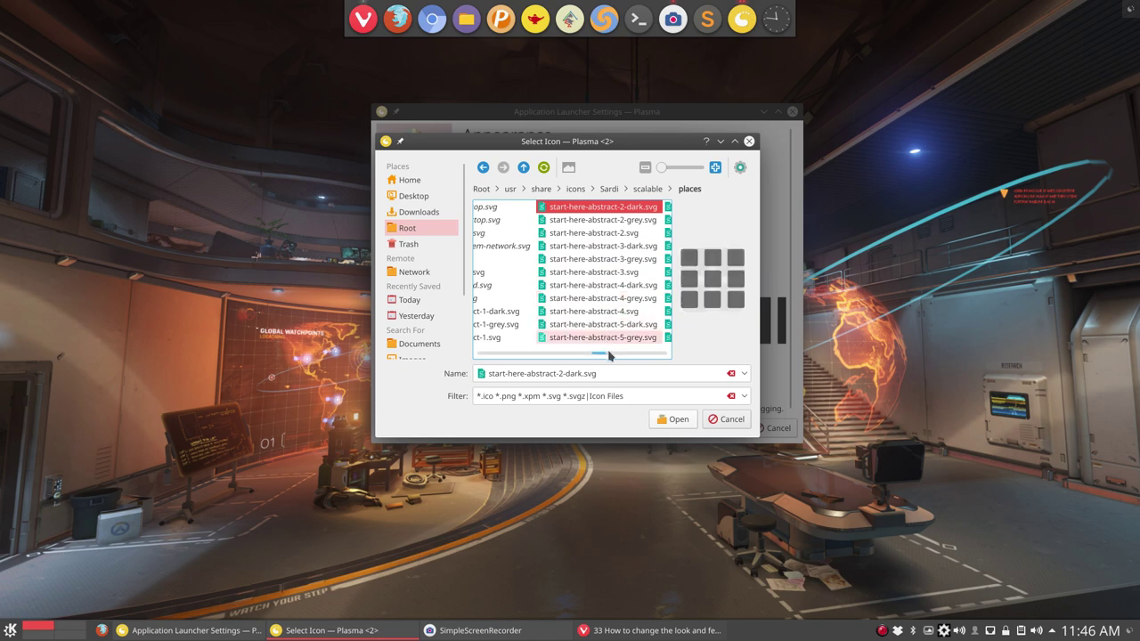
pyautogui.scroll(-2, 612, 354)
pyautogui.scroll(-1, 612, 357)
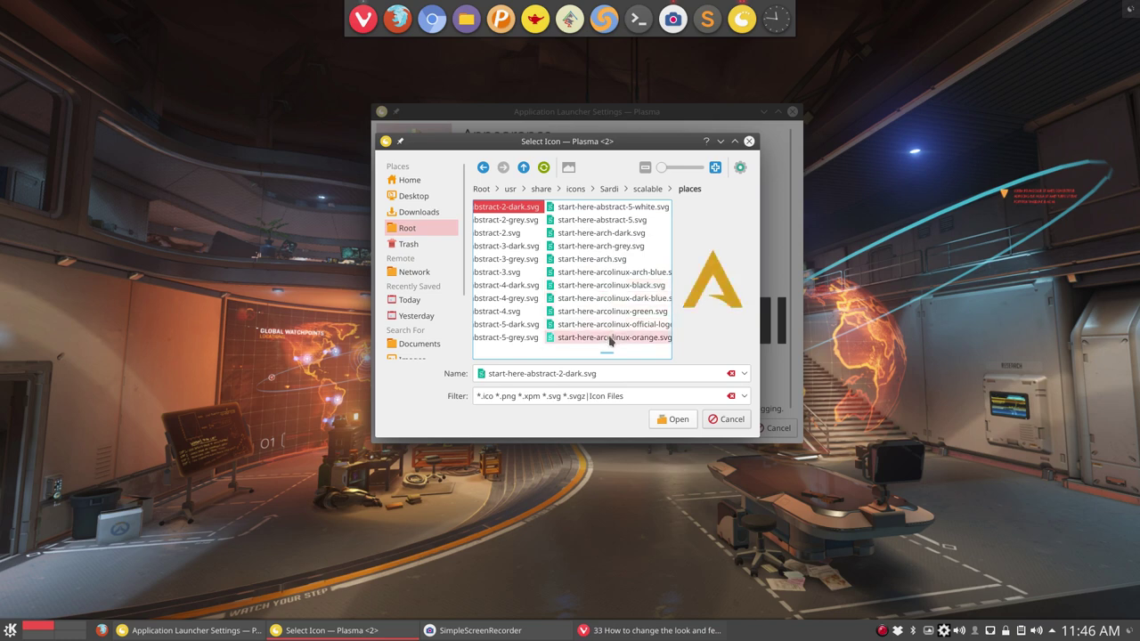
pyautogui.scroll(-5, 612, 341)
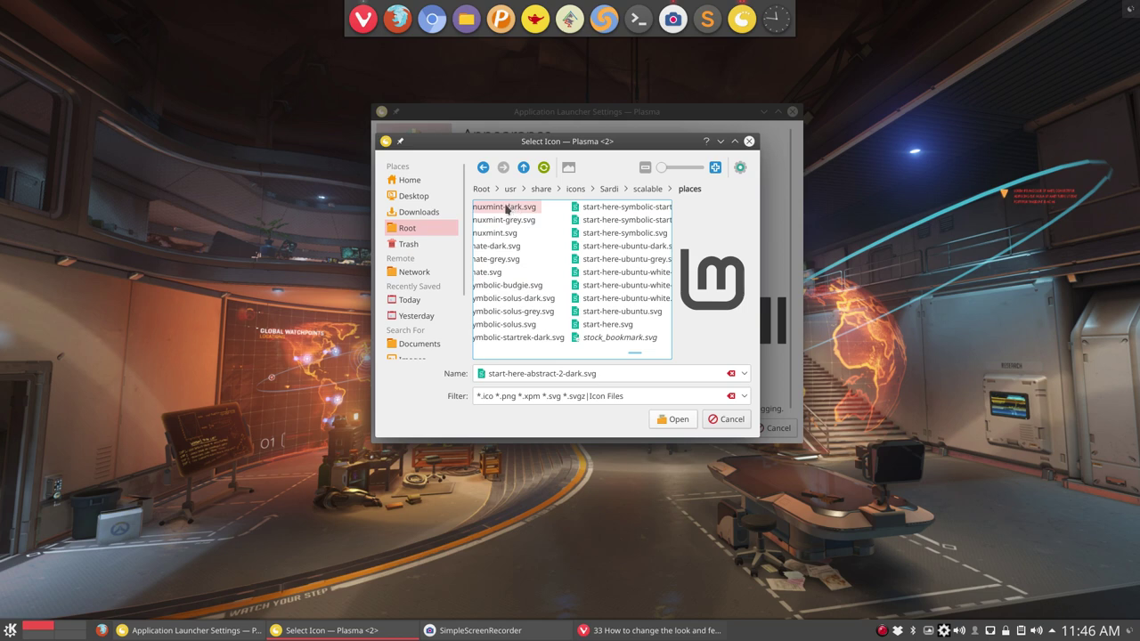
pyautogui.hscroll(-2, 623, 356)
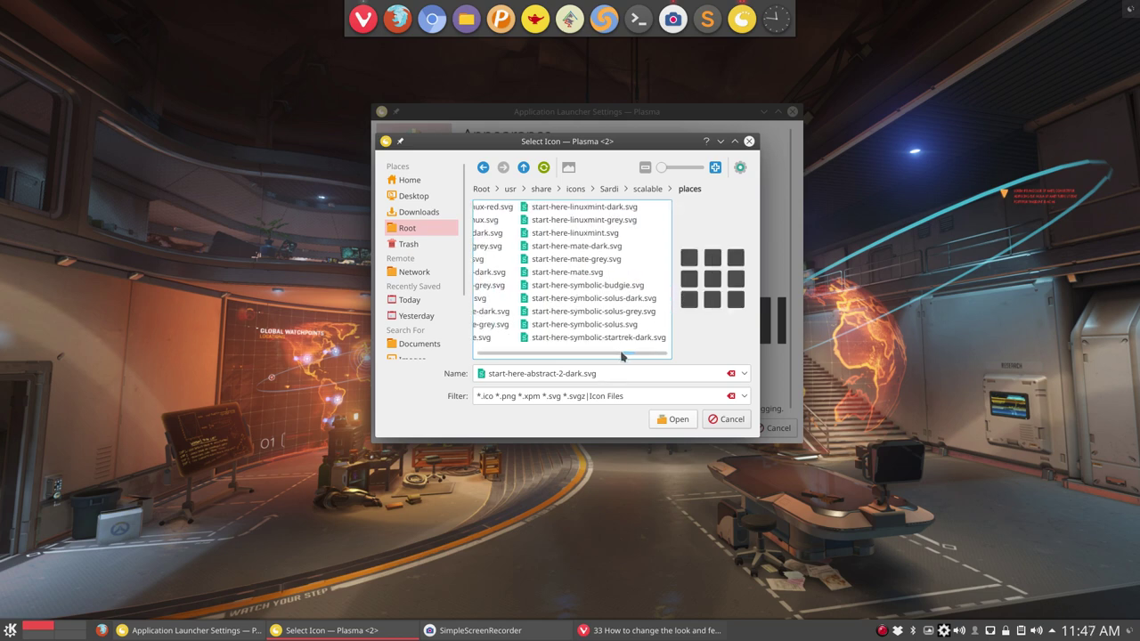
pyautogui.hscroll(-1, 621, 356)
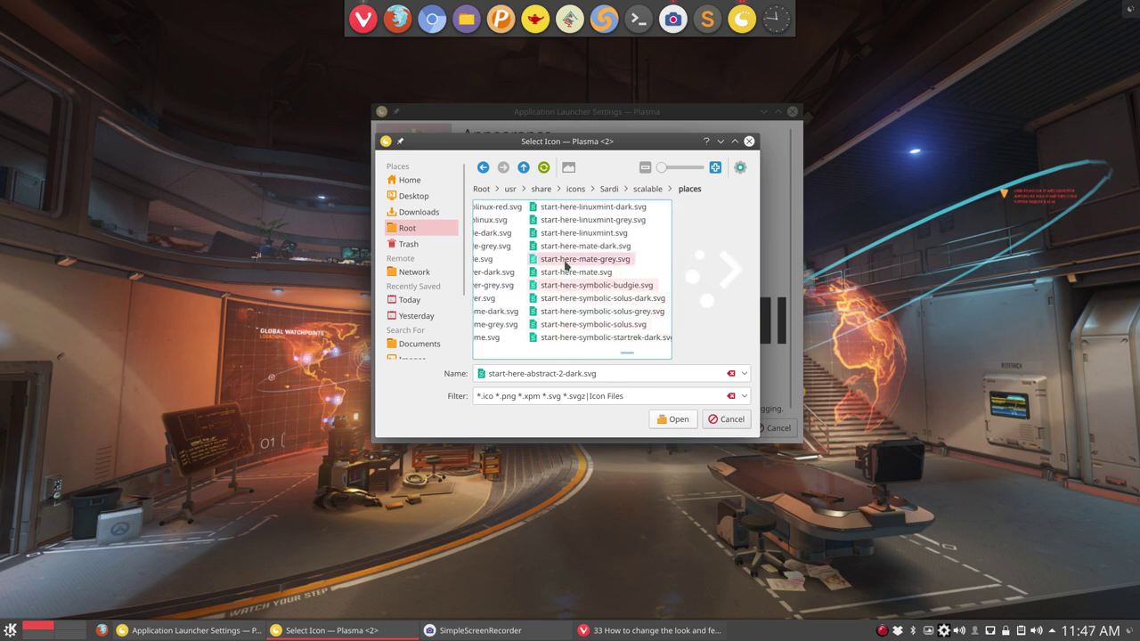
# - Set start-here-arcolinux.svg as the launcher icon, then Apply and OK the settings
pyautogui.click(496, 220)
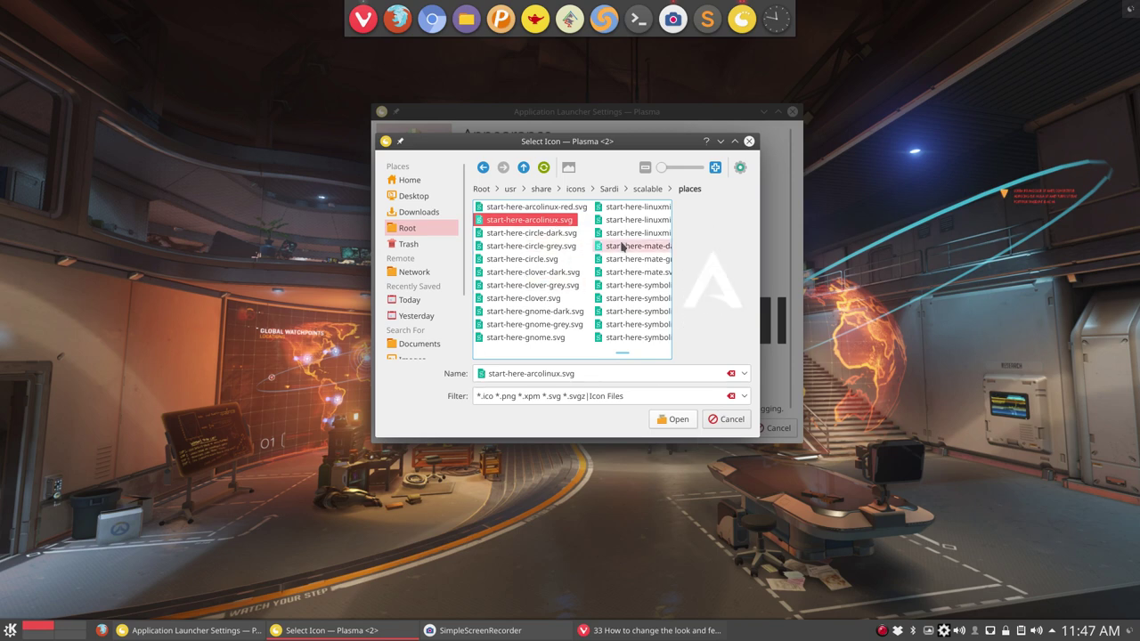
pyautogui.click(678, 420)
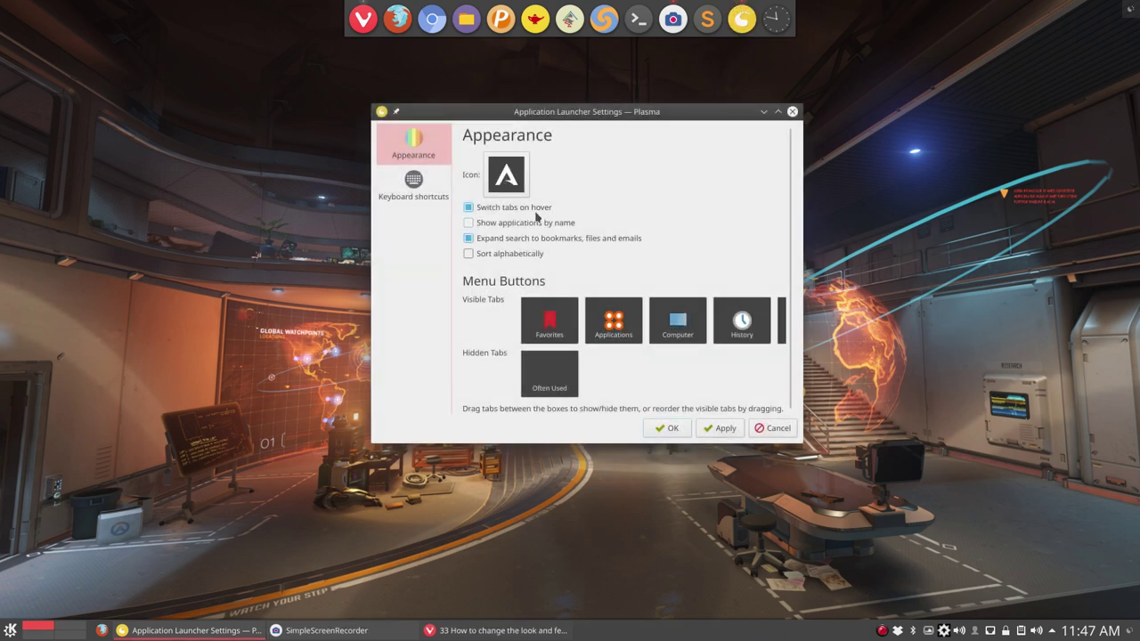
pyautogui.click(718, 430)
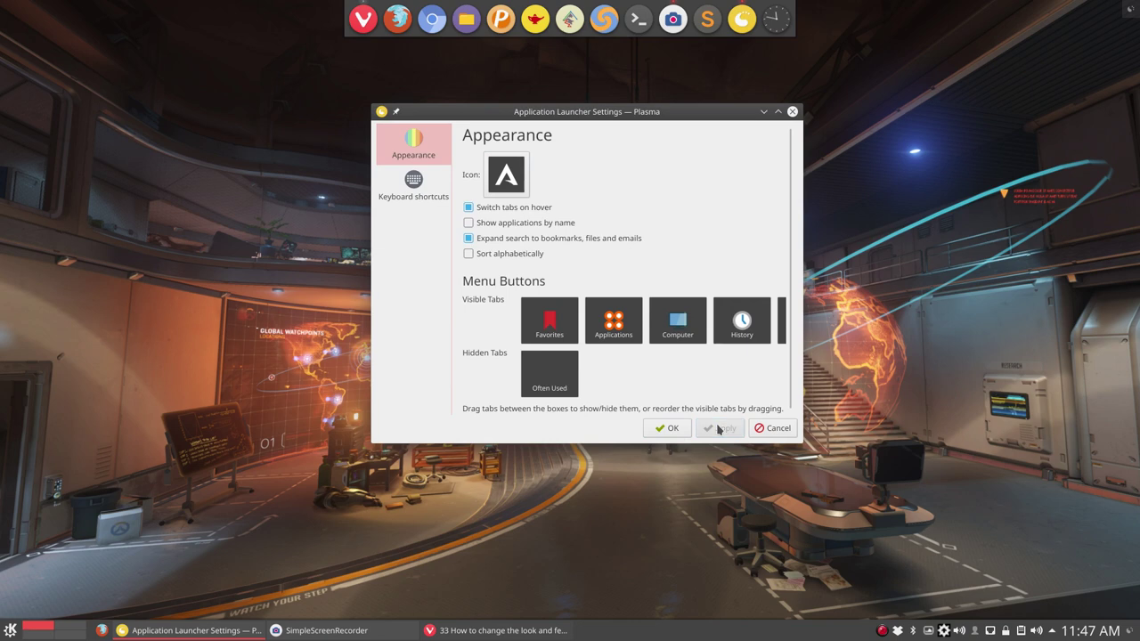
pyautogui.click(667, 429)
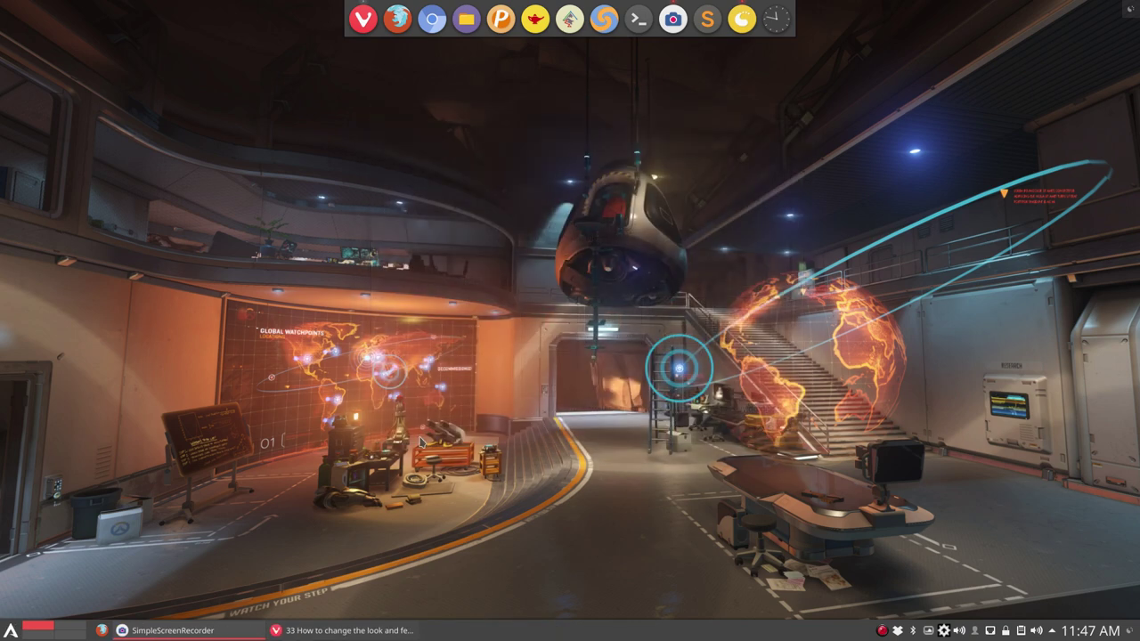
pyautogui.click(10, 630)
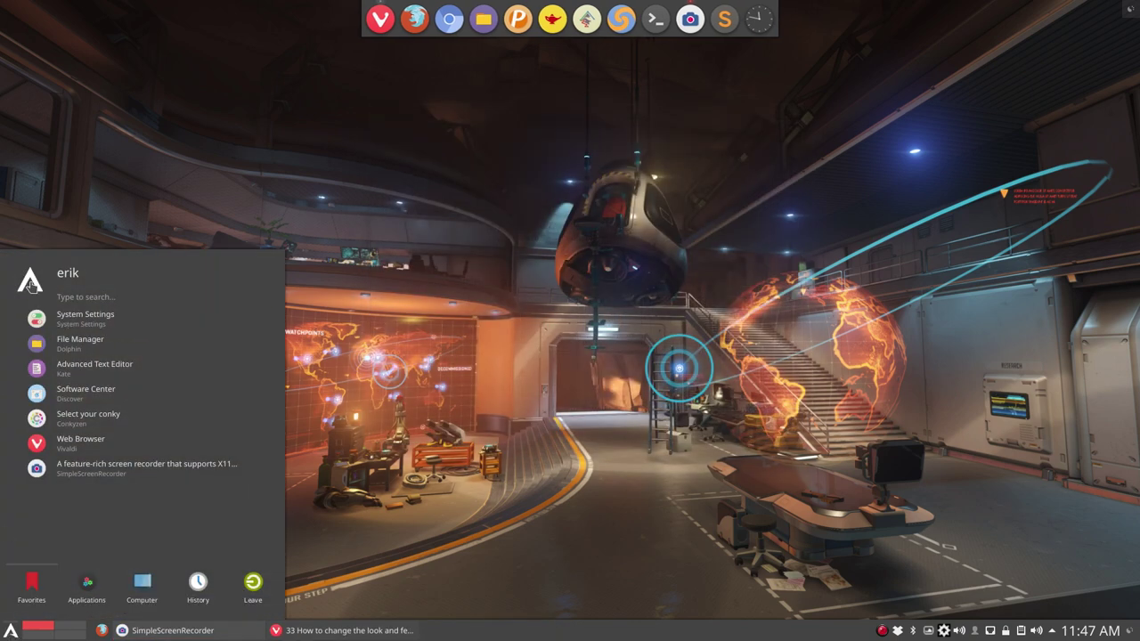
pyautogui.click(406, 338)
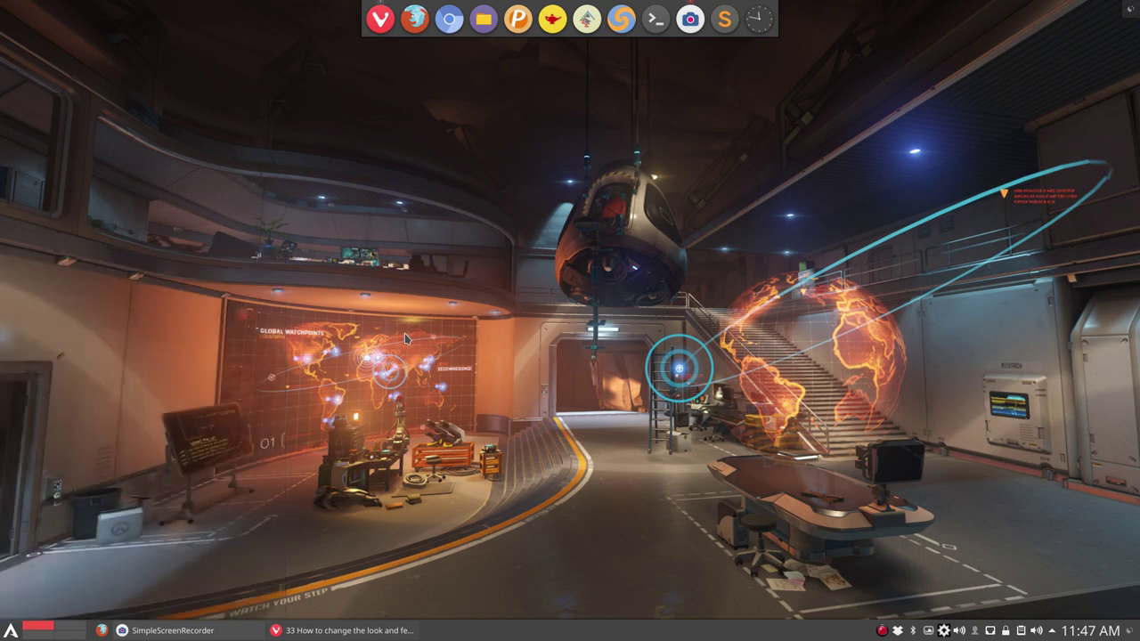